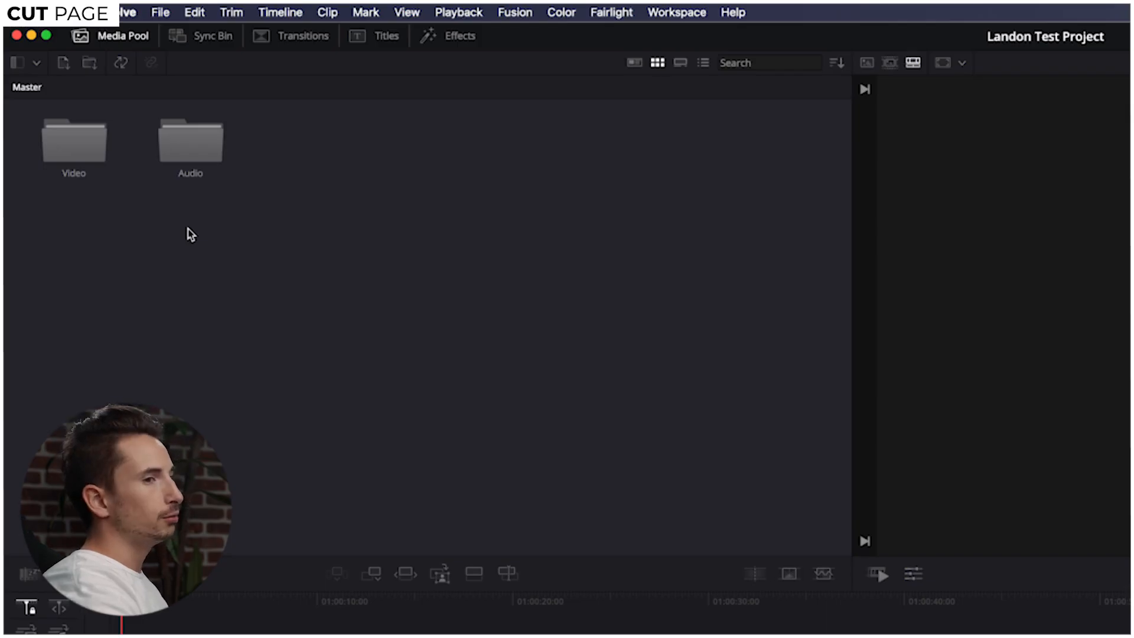
Open SampleClip_1.mp4 from the Video bin in the source viewer and scrub ahead through its footage.
double_click(89, 144)
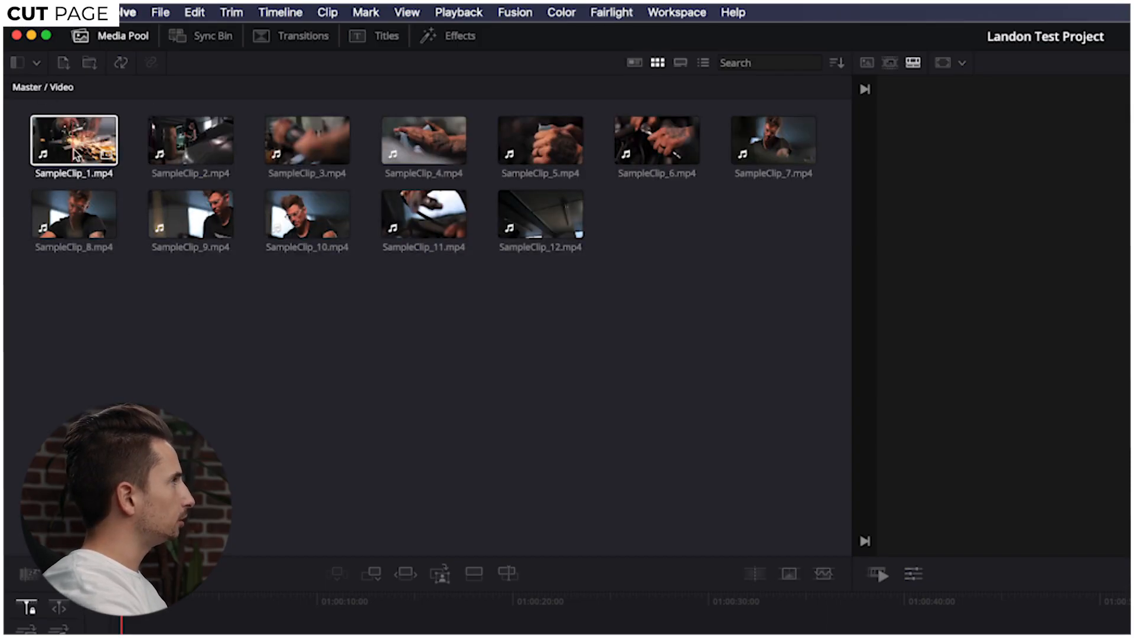
click(82, 144)
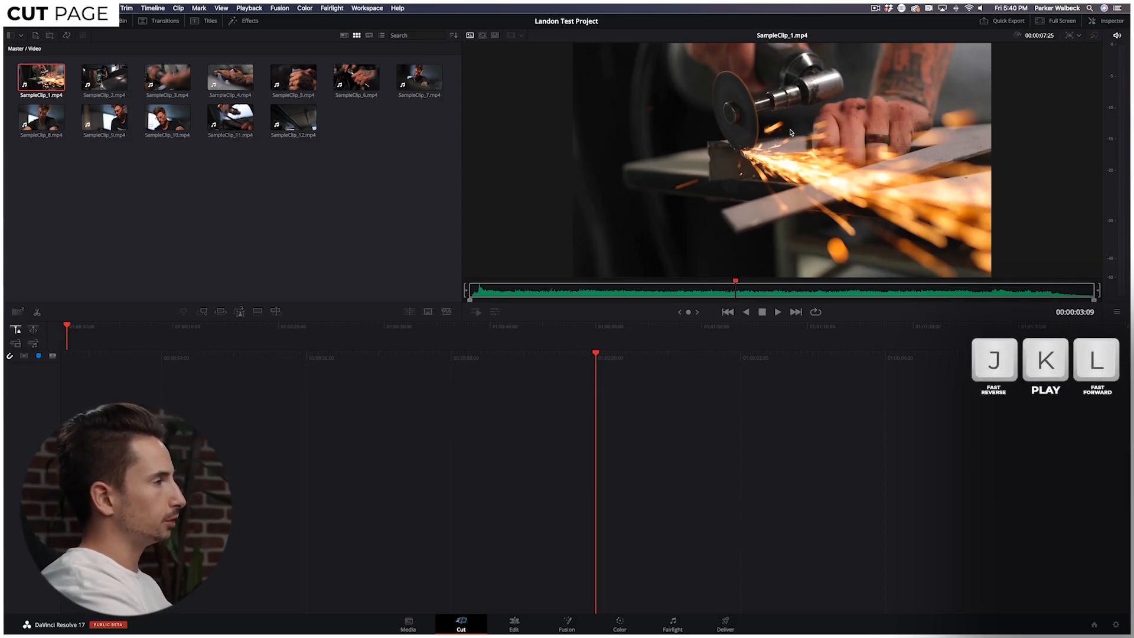
drag(735, 282, 774, 287)
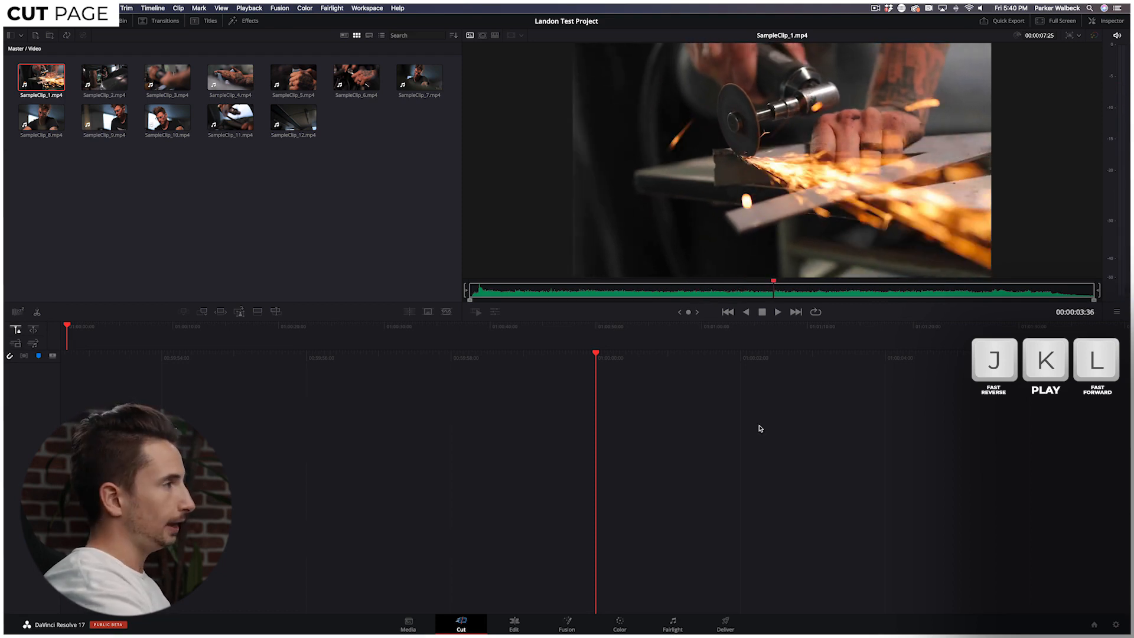
Review SampleClip_1.mp4 by playing it forward and in reverse at varying speeds.
key(l)
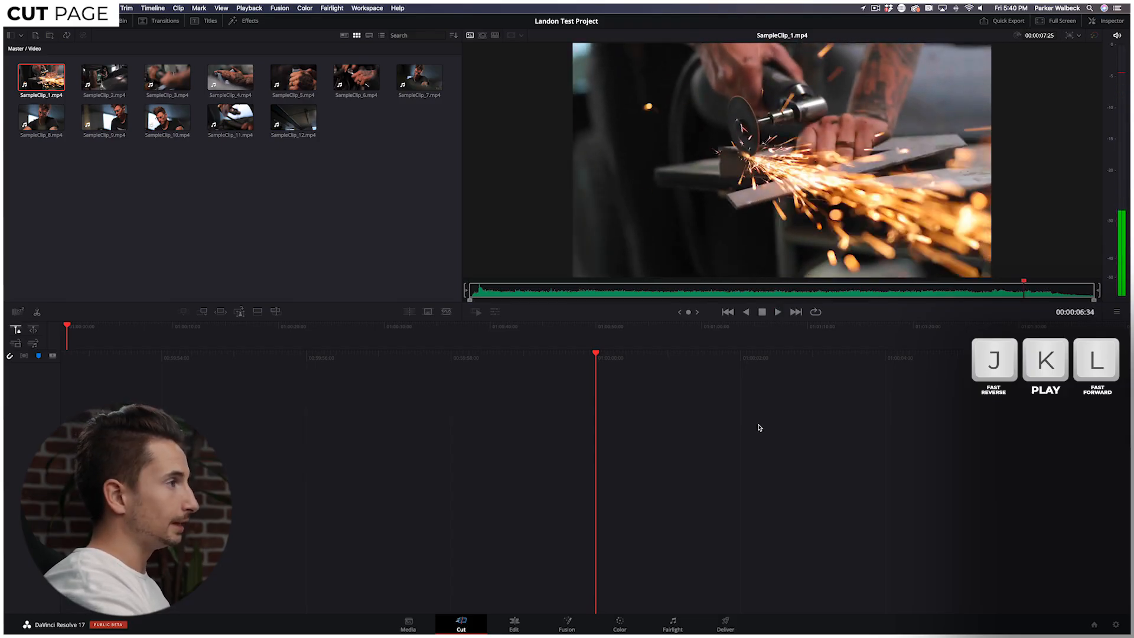
key(j)
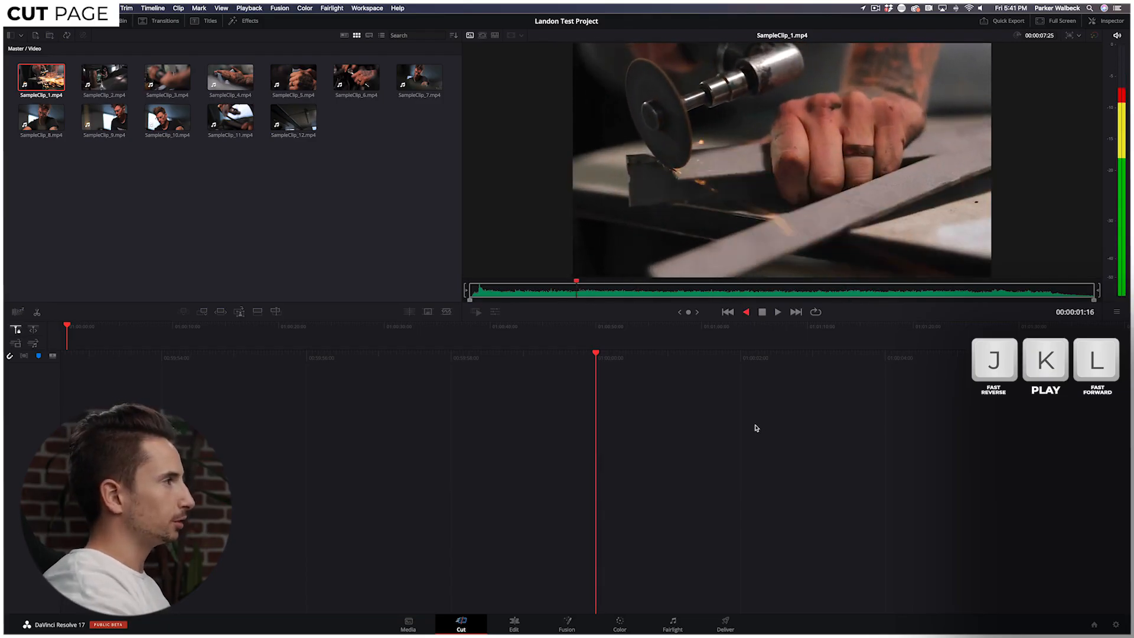
key(l)
key(l)
key(l)
key(j)
key(j)
key(j)
key(j)
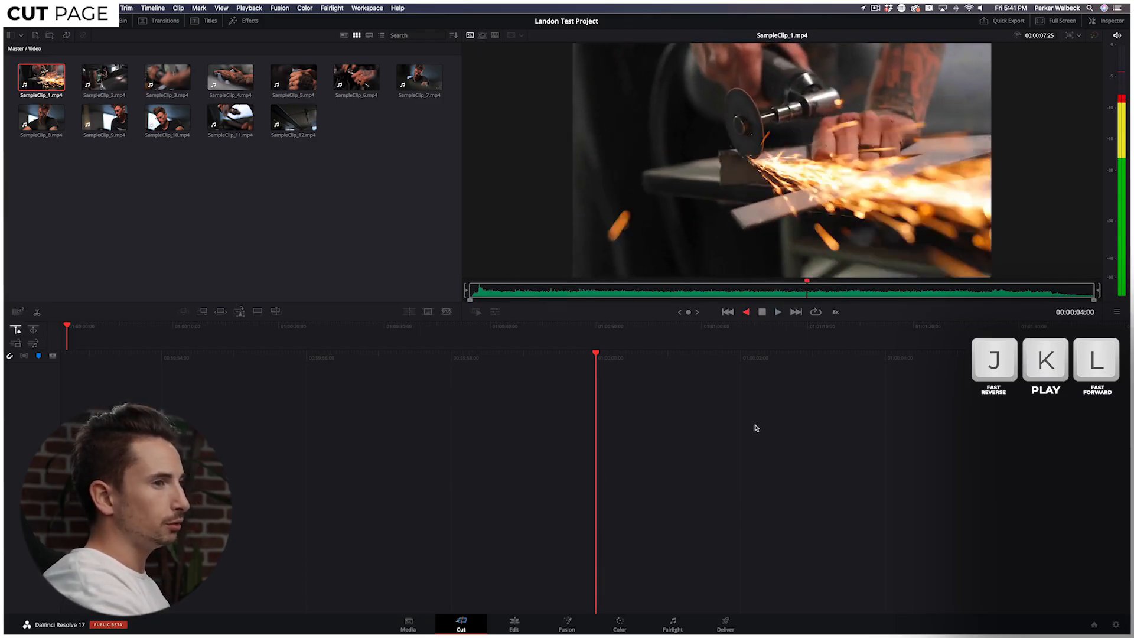
key(l)
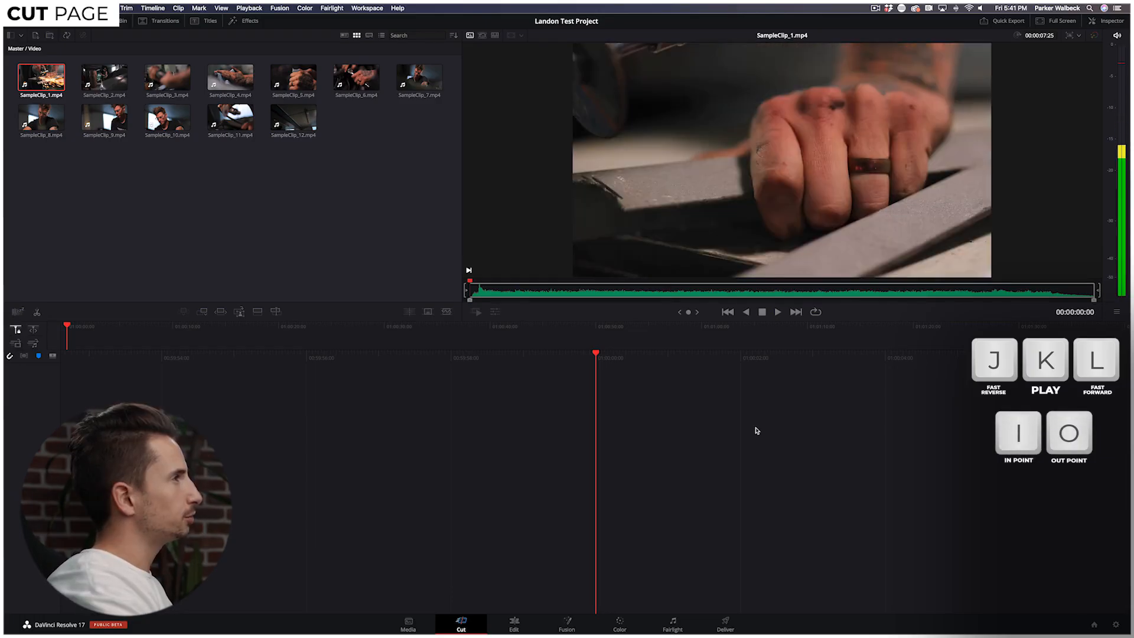
Set the In point of SampleClip_1.mp4 about one second in, just before the grinder touches the metal.
key(l)
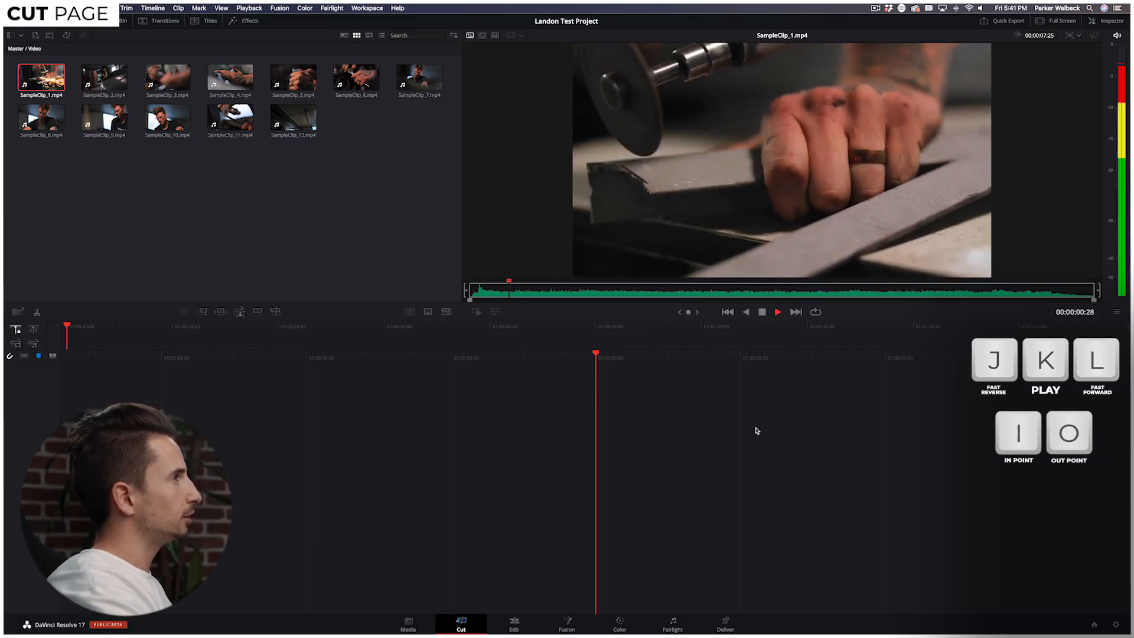
key(j)
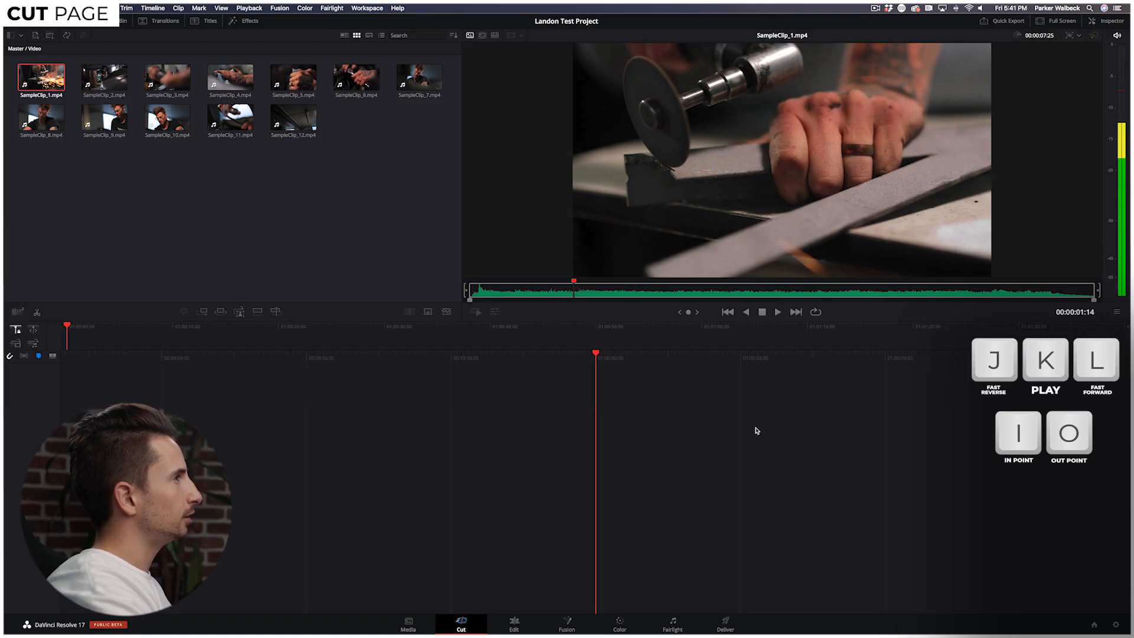
key(l)
key(k)
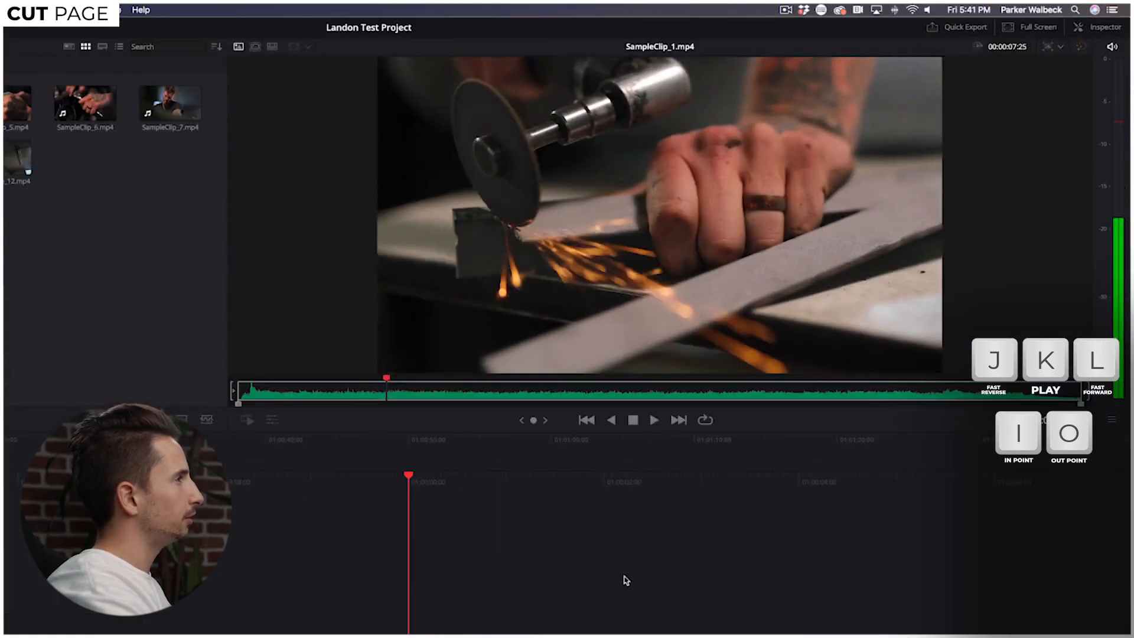
key(j)
key(k)
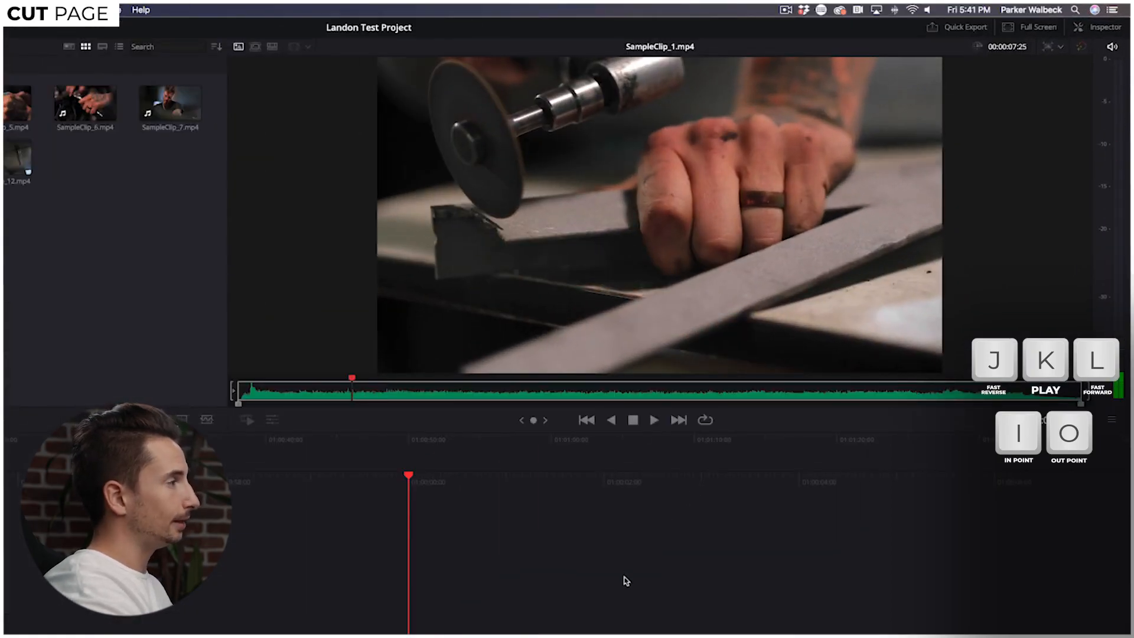
key(i)
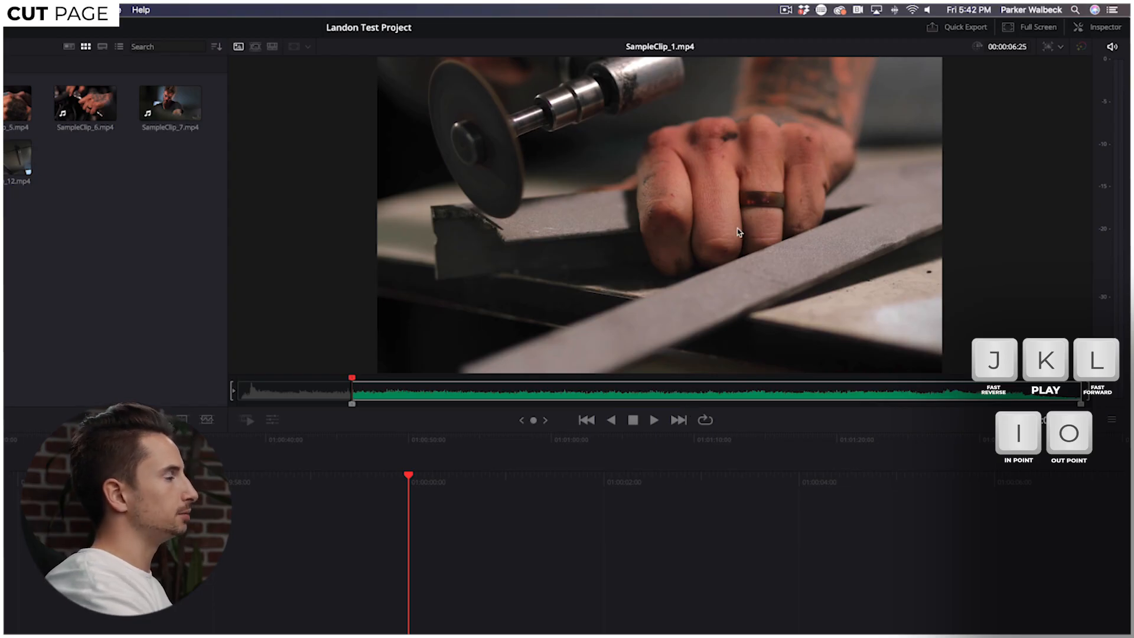
Set the Out point of SampleClip_1.mp4 at 00:00:05:38 and append the marked section to the end of the timeline.
key(l)
key(l)
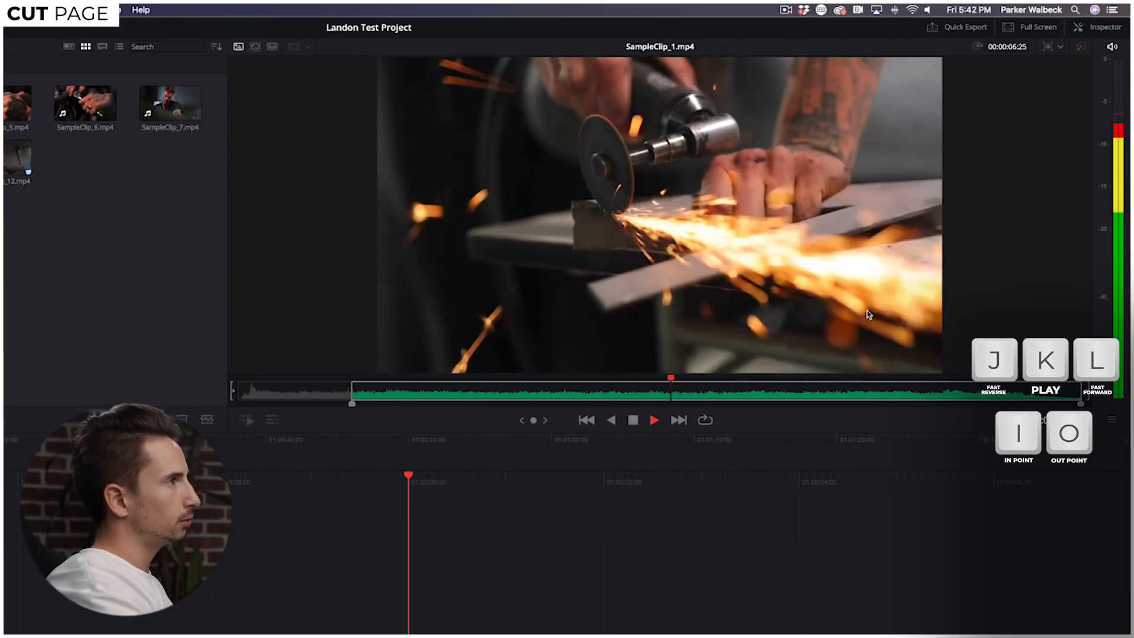
key(k)
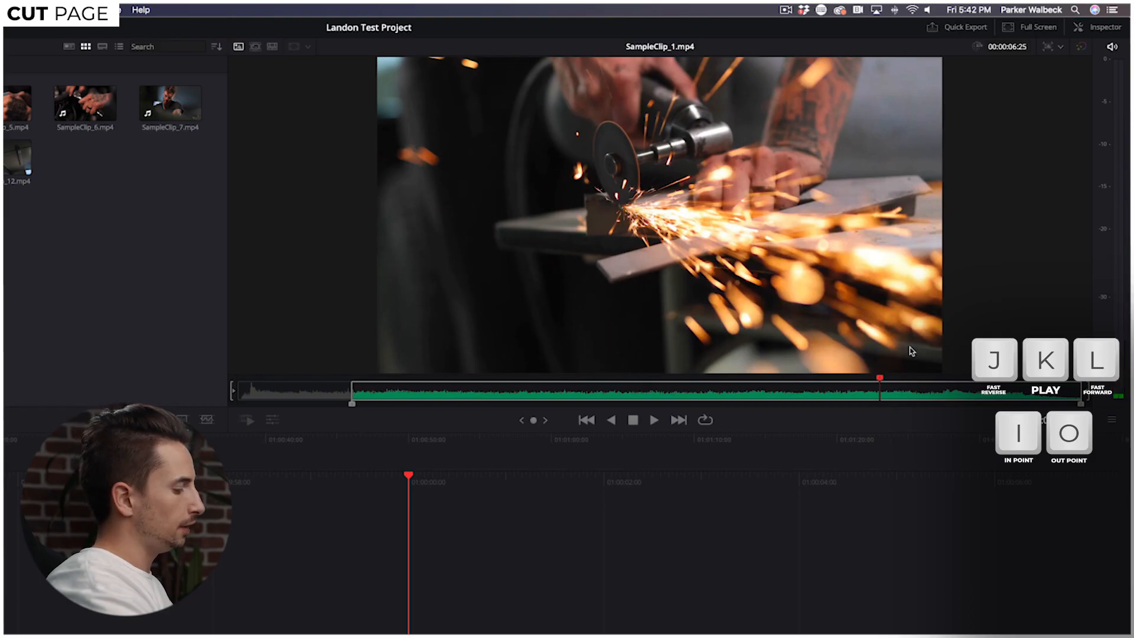
key(o)
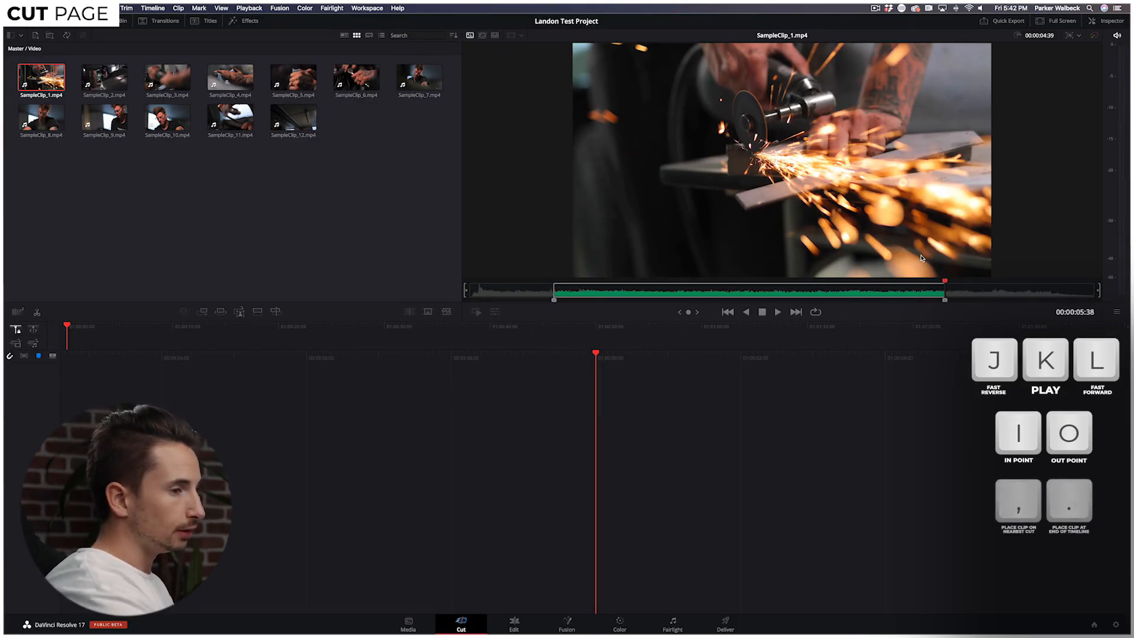
key(period)
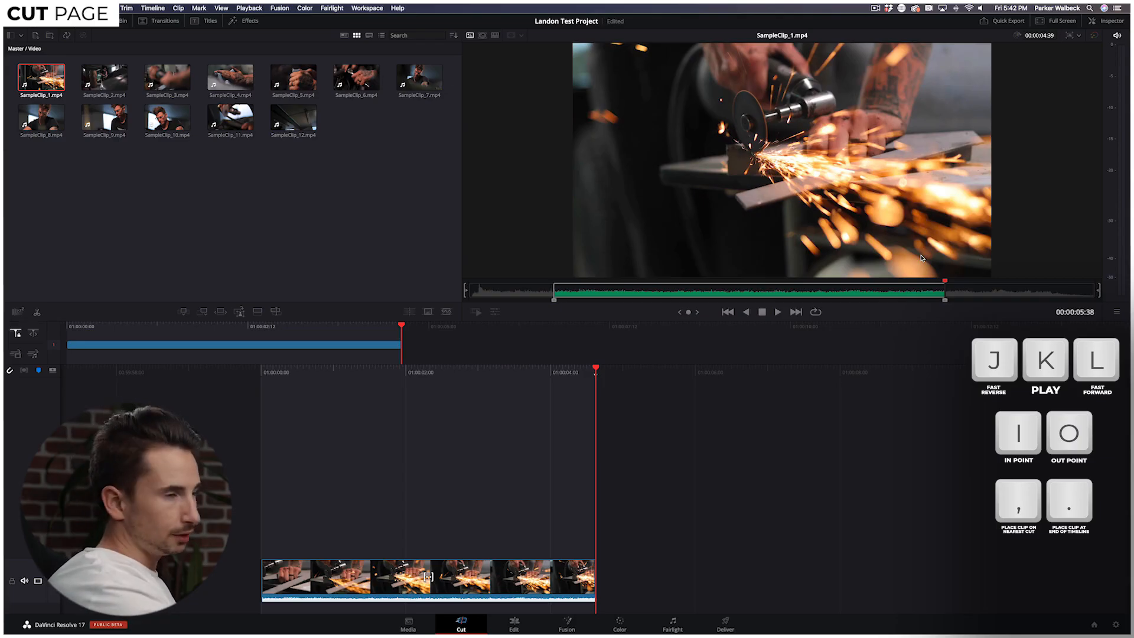
Open SampleClip_2.mp4 in the source viewer and set an In point about two seconds in.
click(104, 76)
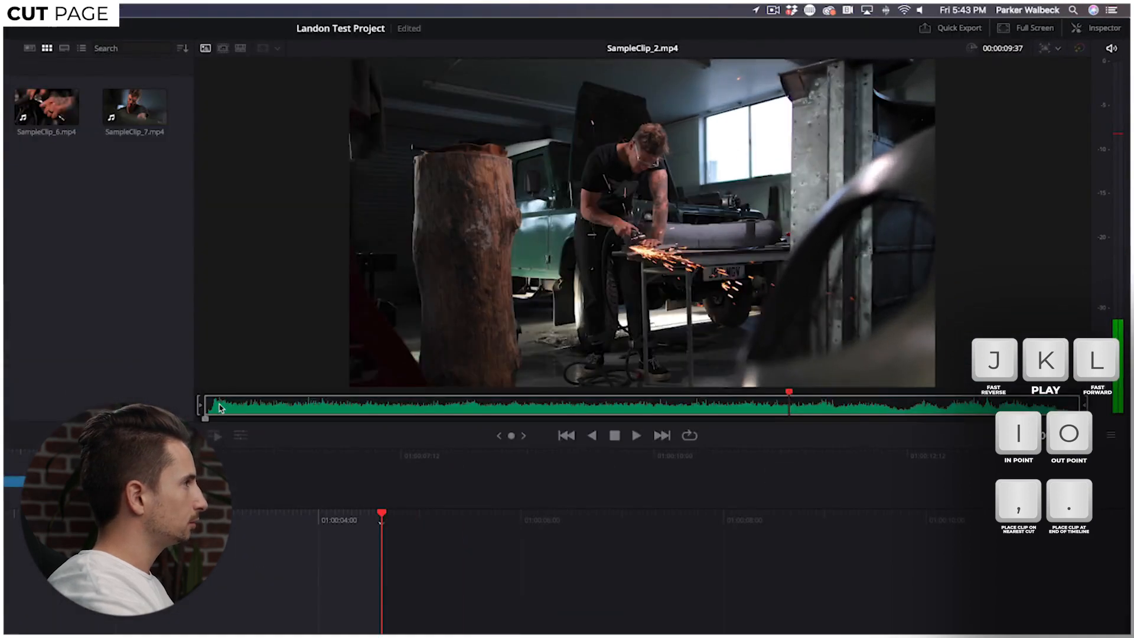
click(481, 291)
key(space)
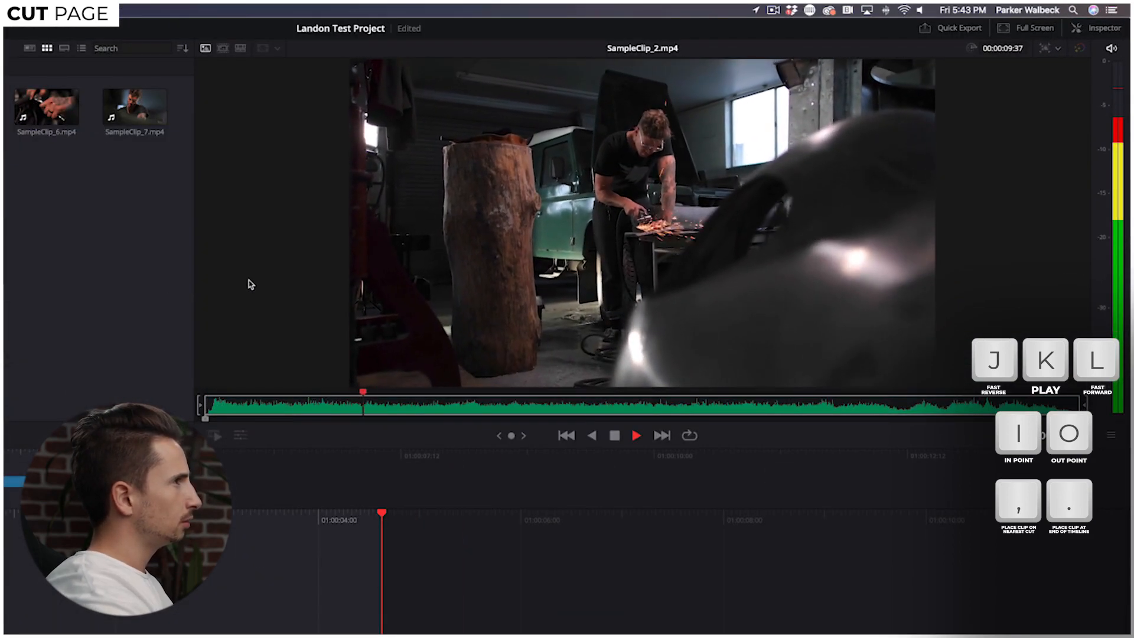
key(space)
key(i)
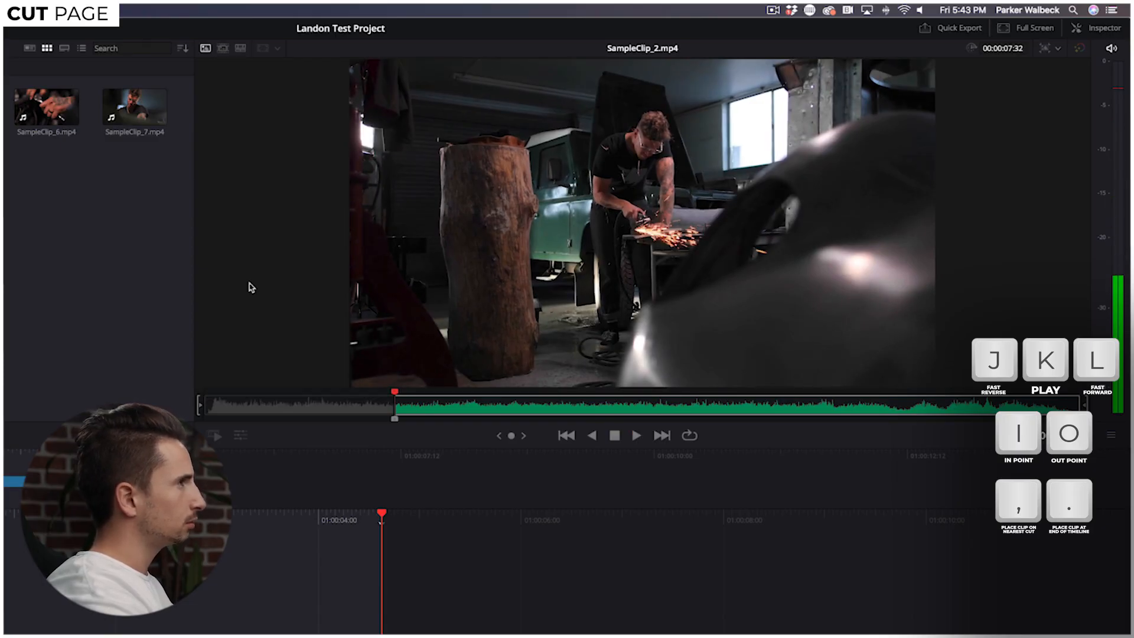
Move the In point of SampleClip_2.mp4 to about four seconds in, while the sparks are flying.
key(space)
key(j)
key(k)
key(l)
key(k)
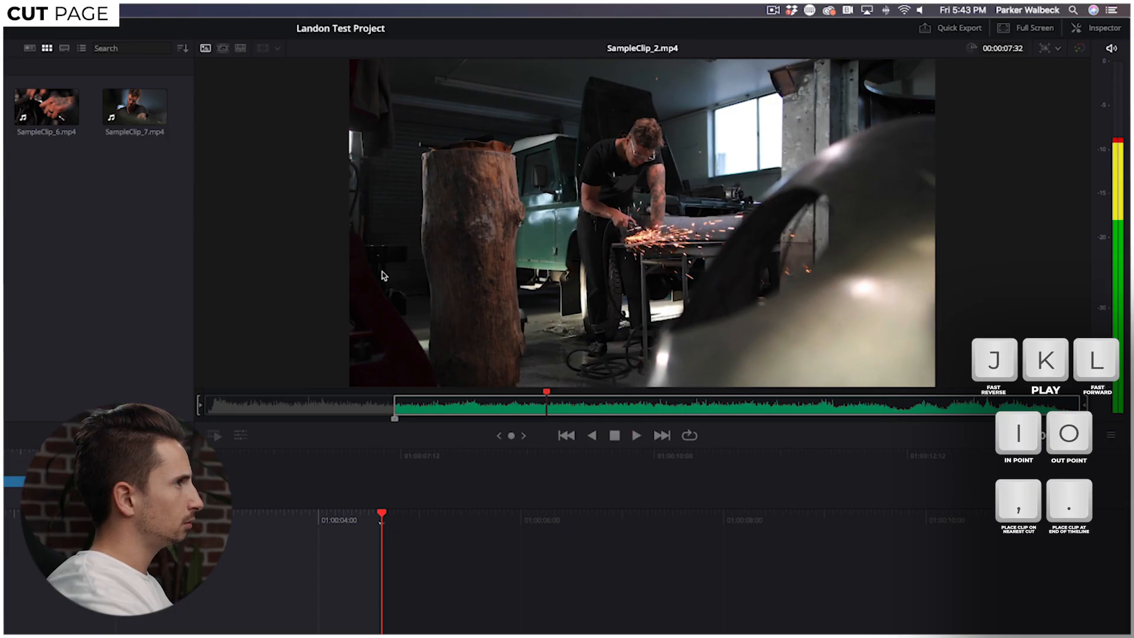
key(i)
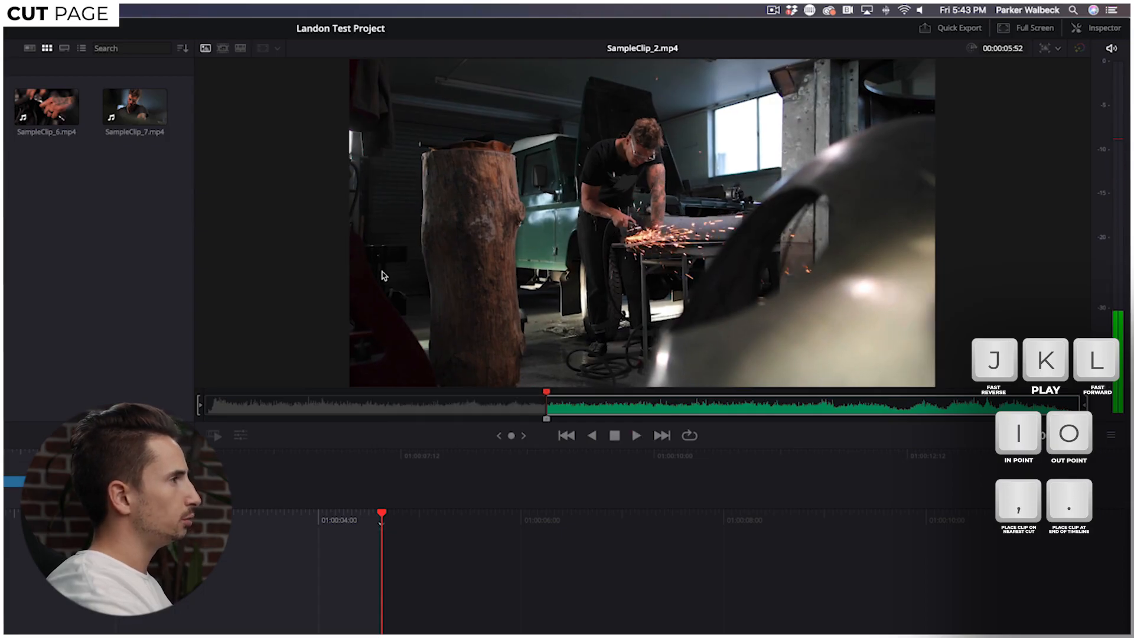
Set the Out point of SampleClip_2.mp4 about 3.5 seconds after its In point and append the section to the timeline's end.
key(l)
key(l)
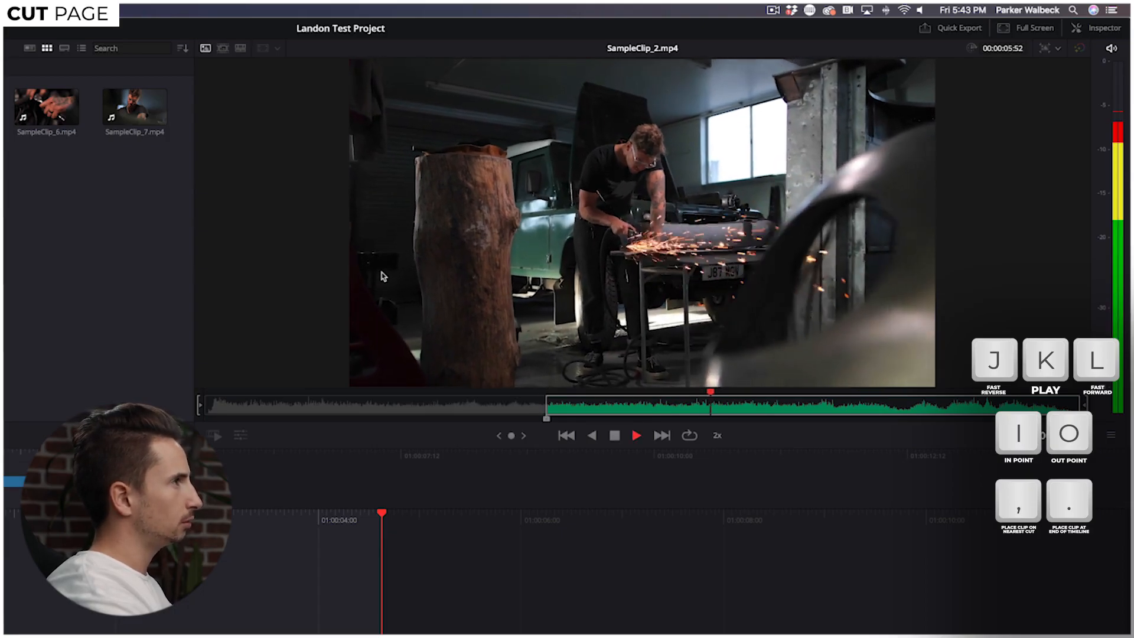
key(k)
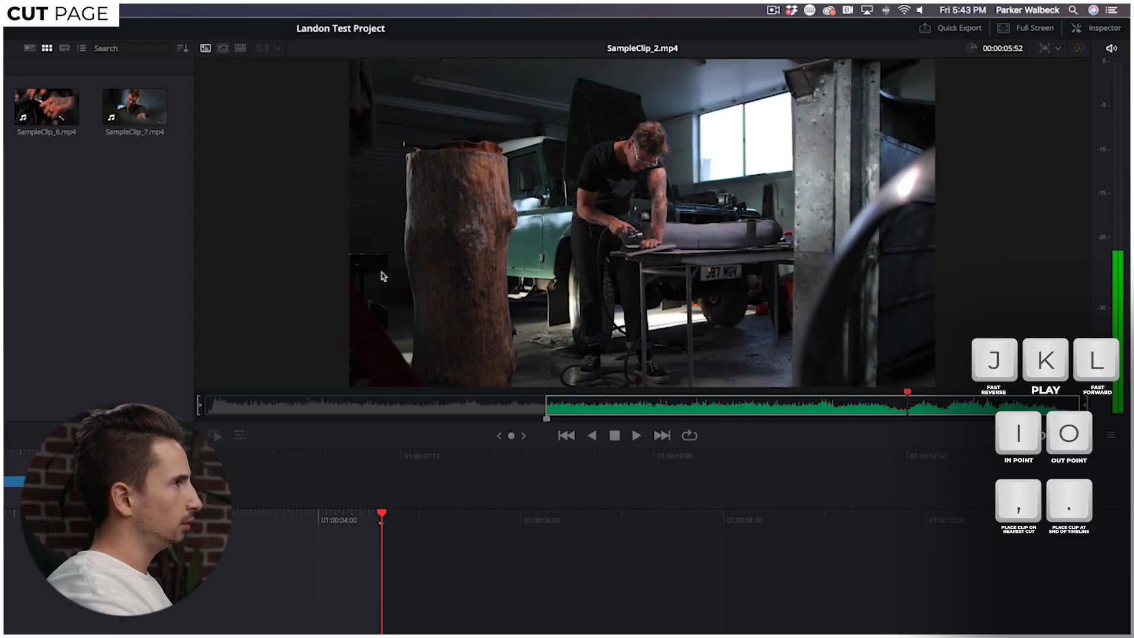
key(j)
key(k)
key(o)
key(period)
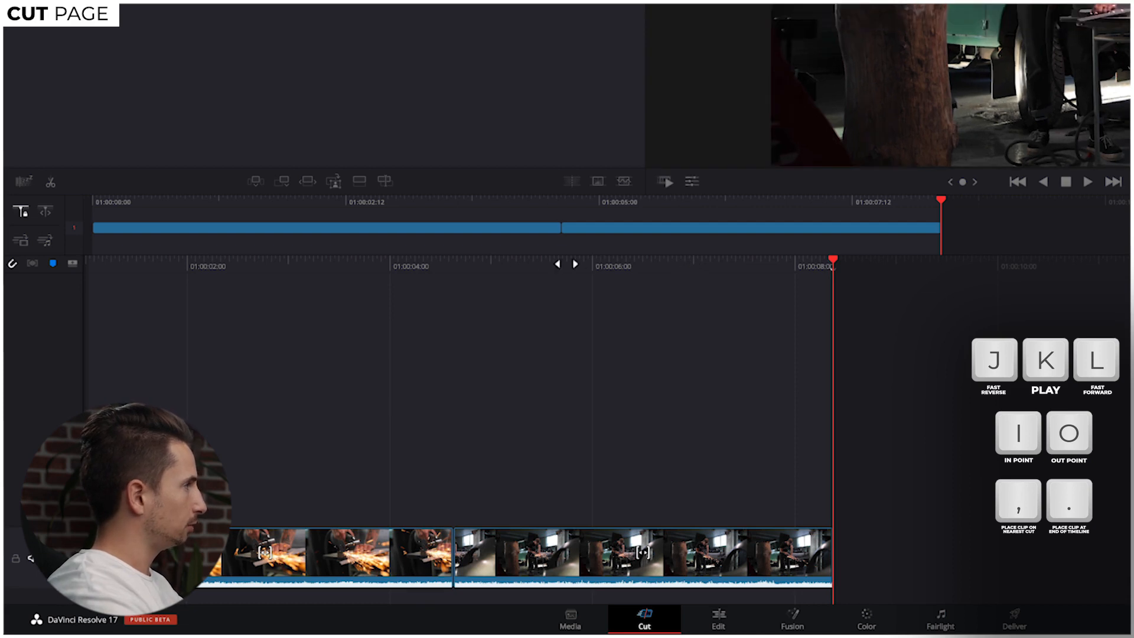
Place the timeline playhead at 01:00:05:01, just after the cut between the two clips.
drag(498, 263, 824, 268)
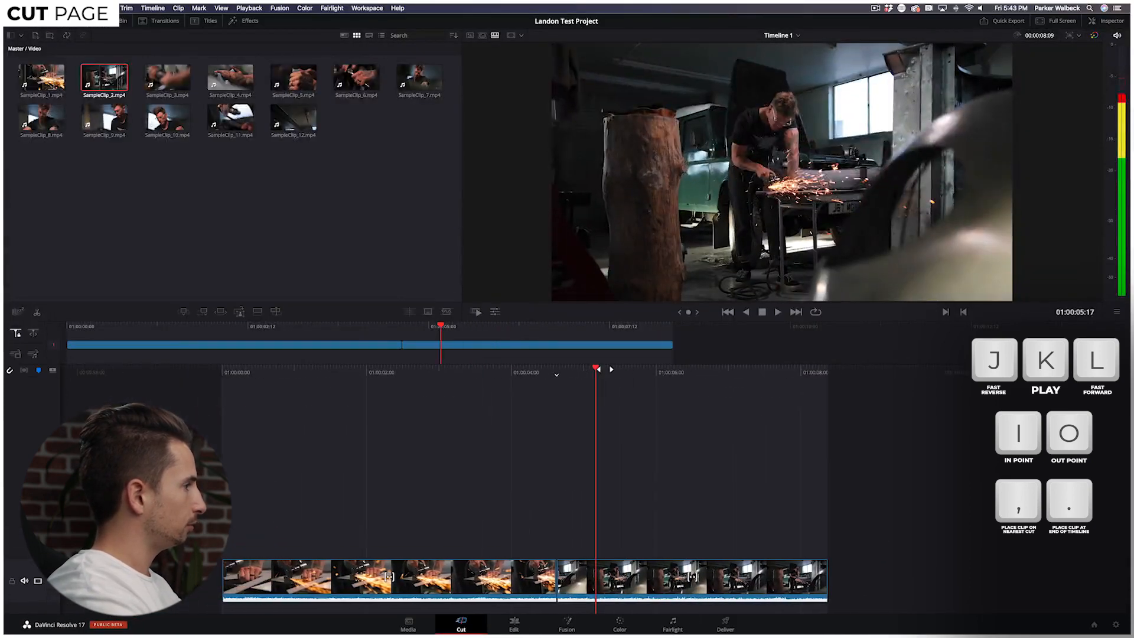
drag(588, 373, 595, 371)
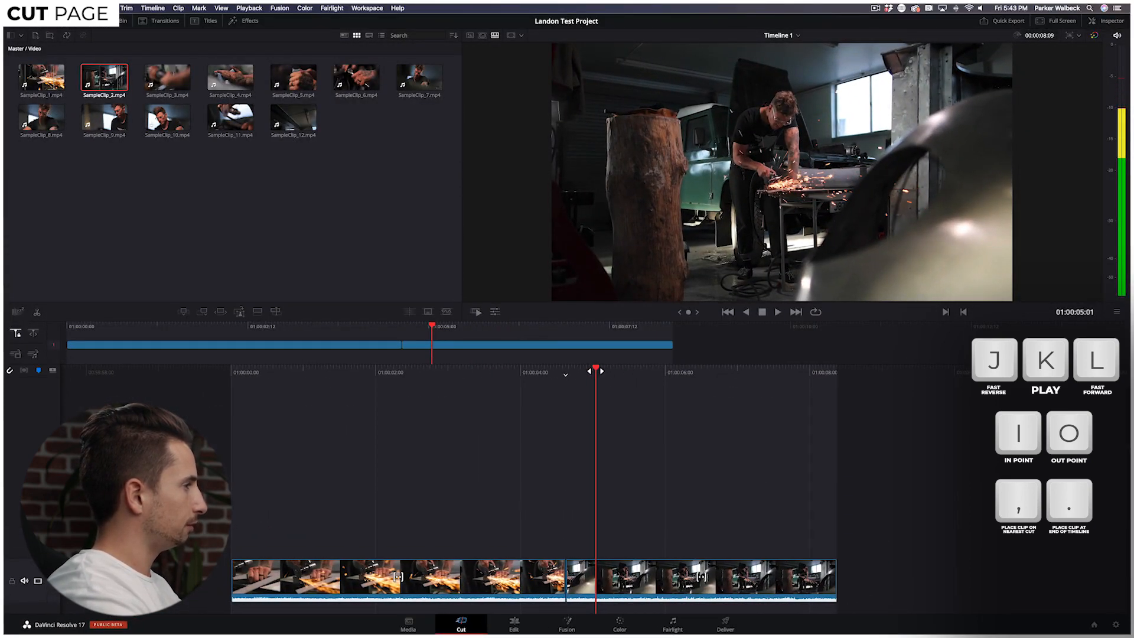
Open SampleClip_3.mp4 in the source viewer and set its In point at 00:00:00:12.
click(171, 73)
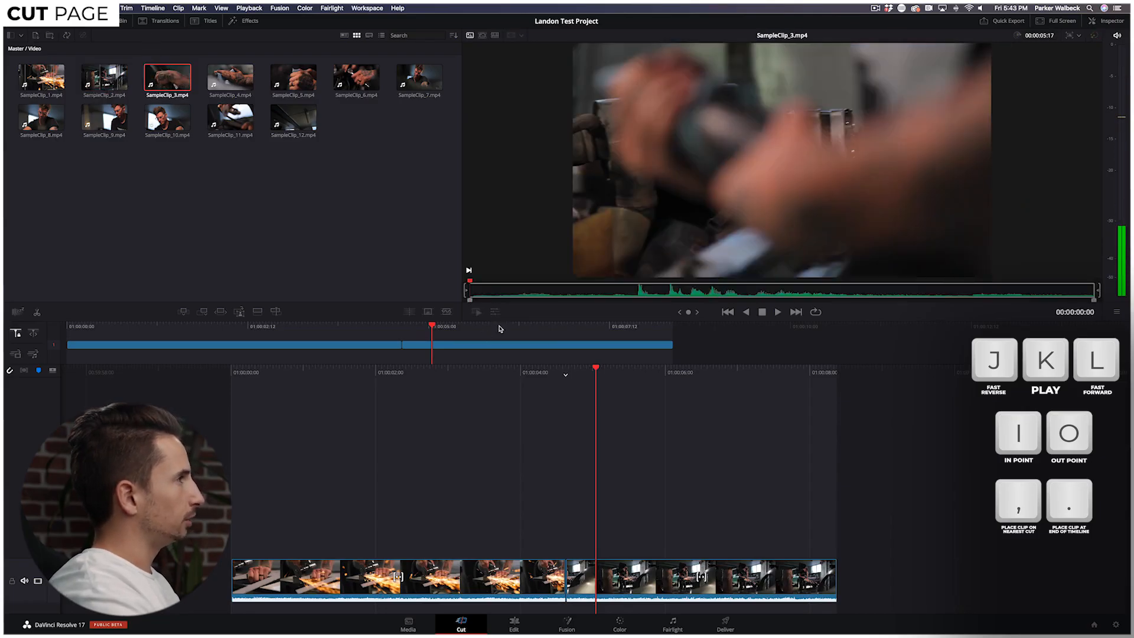
key(l)
key(k)
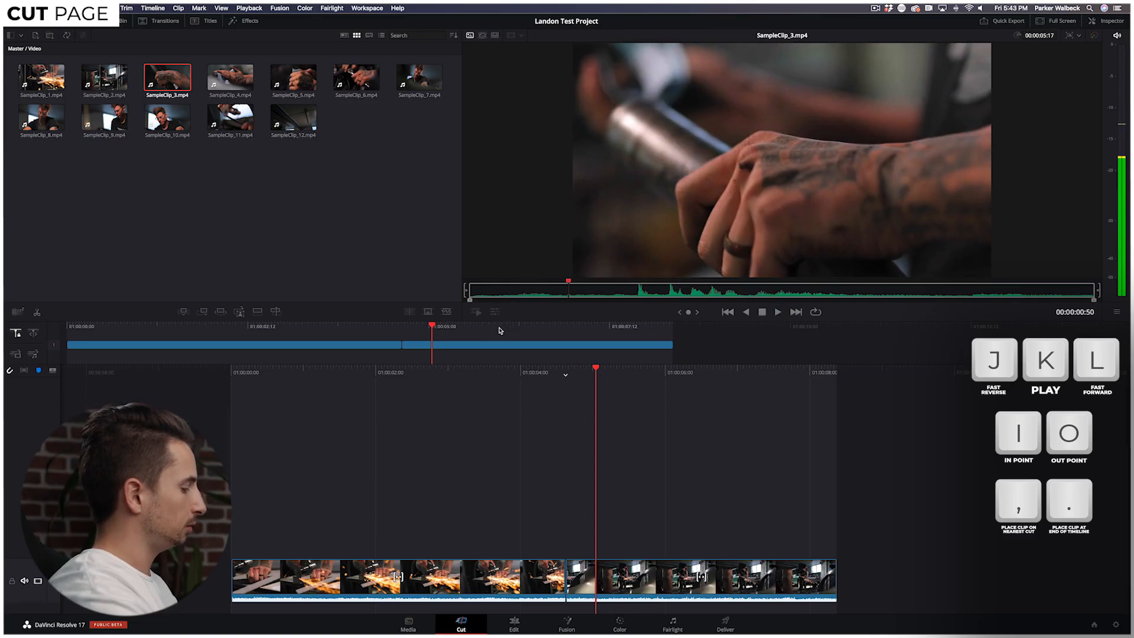
key(j)
key(k)
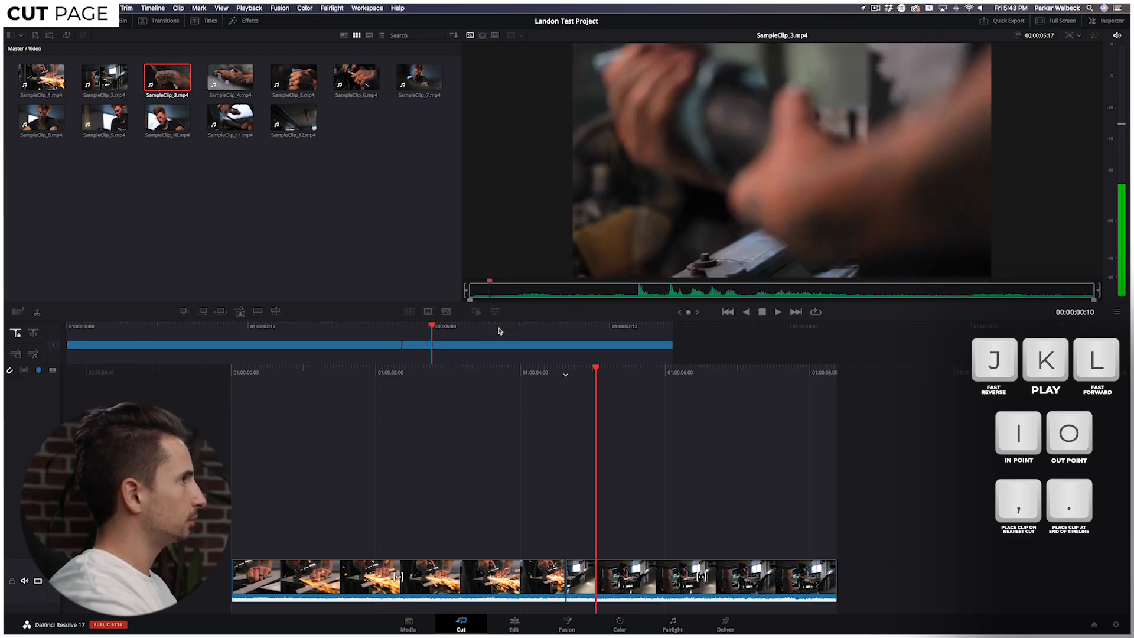
key(l)
key(i)
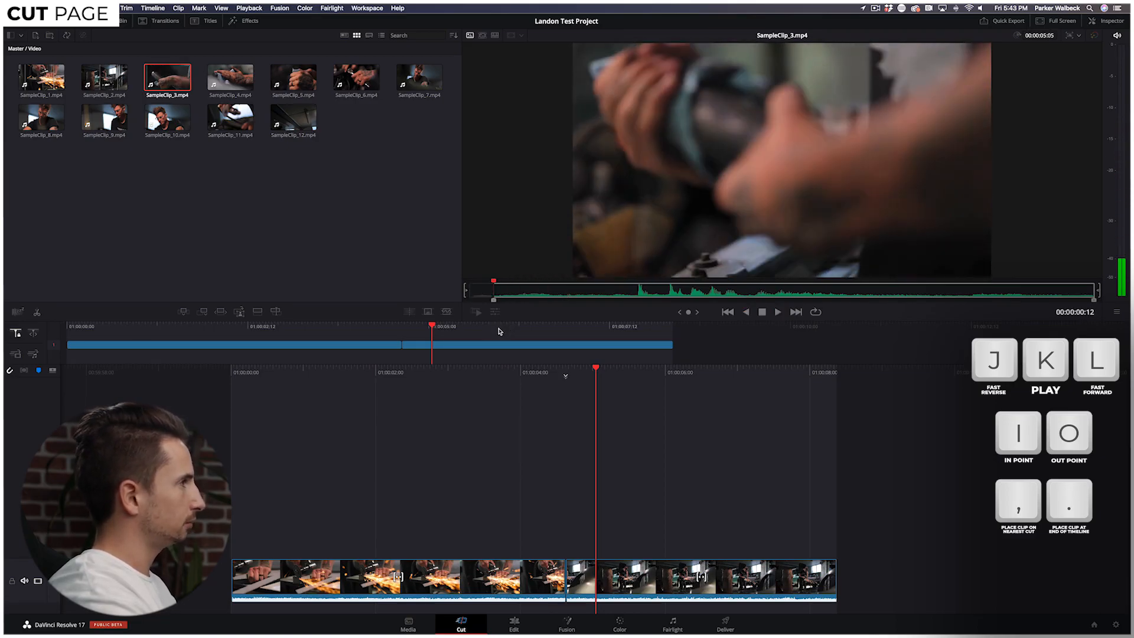
Play SampleClip_3.mp4 to its end, back up, and set its Out point.
key(l)
key(l)
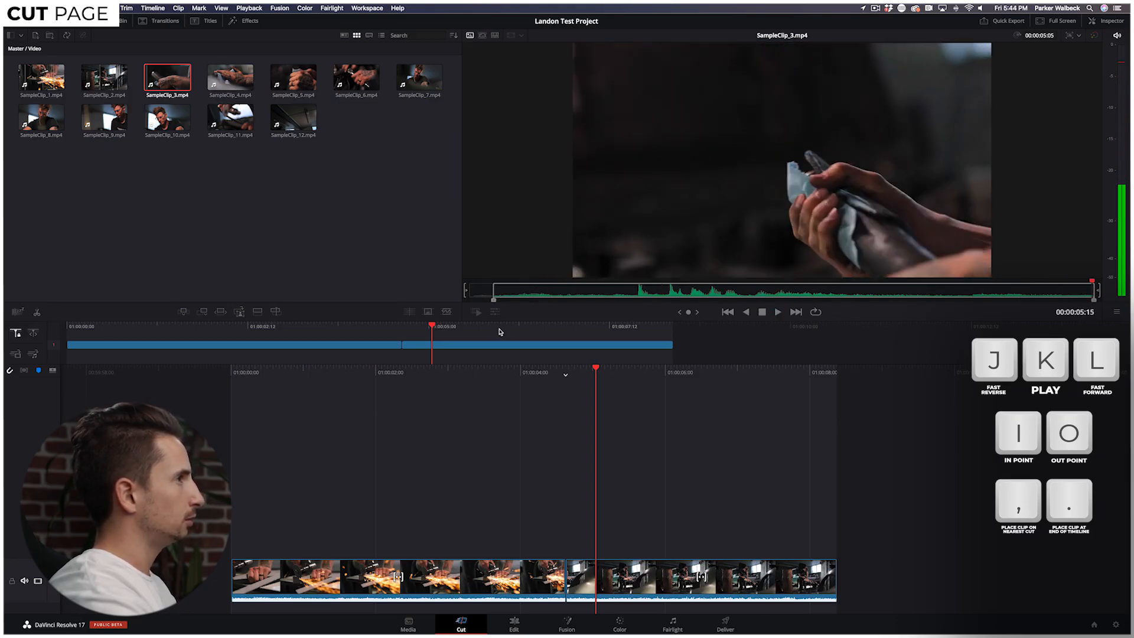
key(j)
key(k)
key(o)
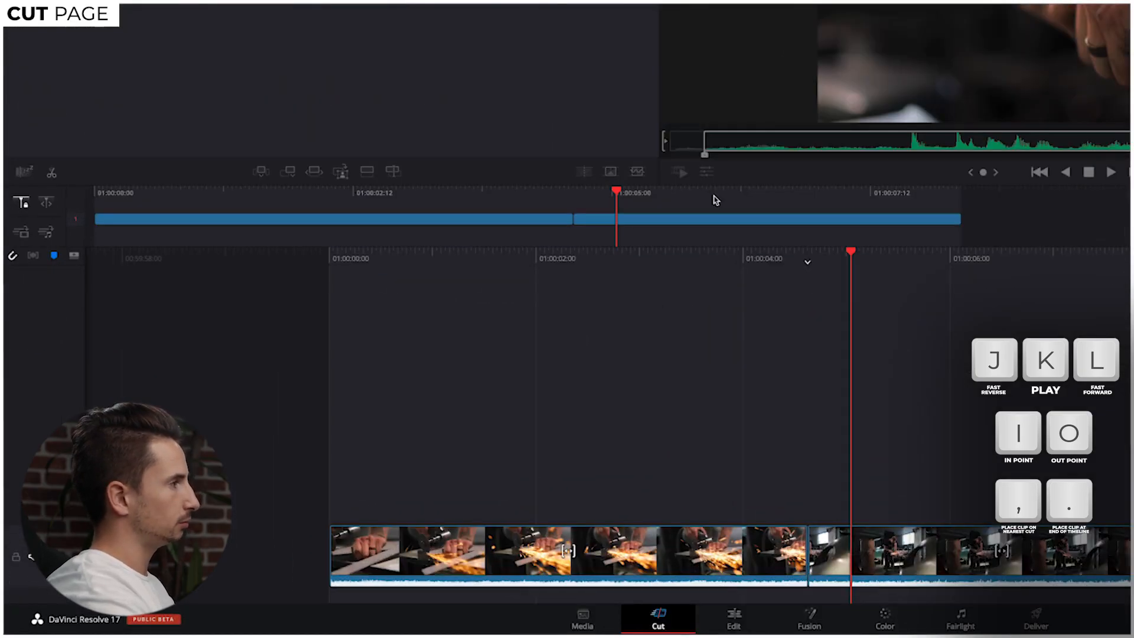
Insert the marked section of SampleClip_3.mp4 at the cut nearest the timeline playhead, and undo the insertion.
key(comma)
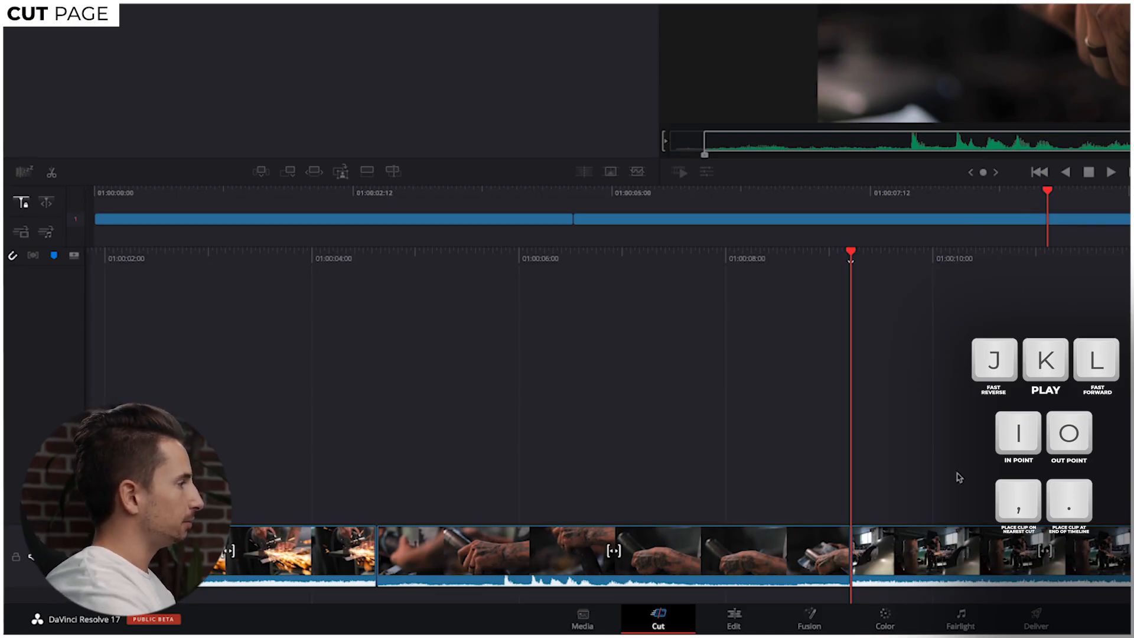
key(ctrl+z)
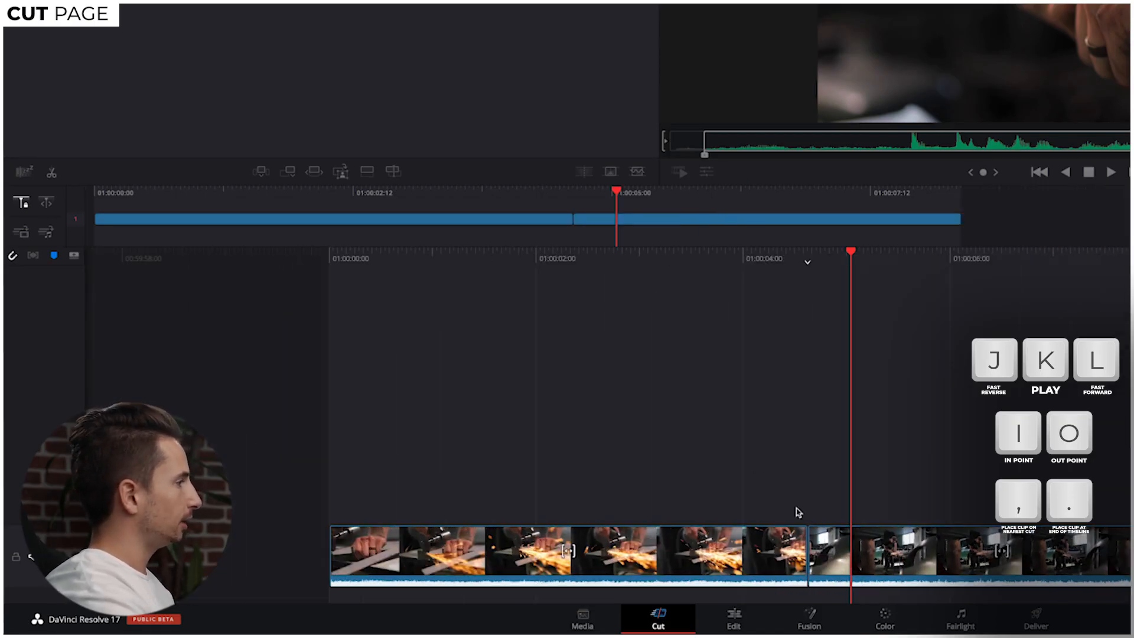
Add the marked section of SampleClip_3.mp4 at the cut at the end of the timeline, and undo the addition.
click(848, 555)
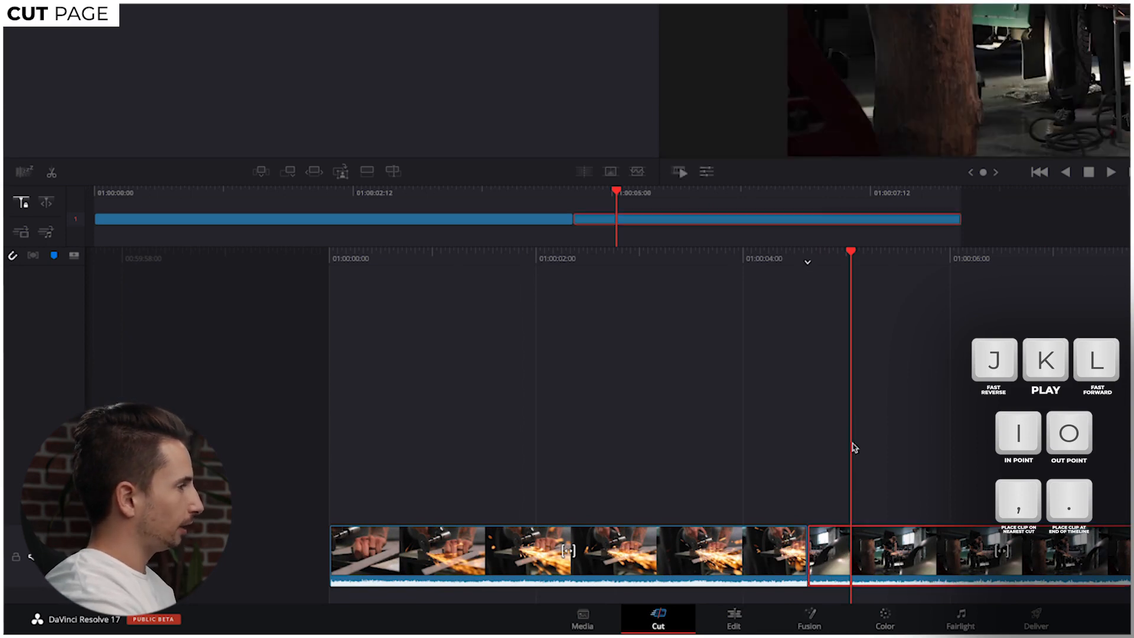
key(comma)
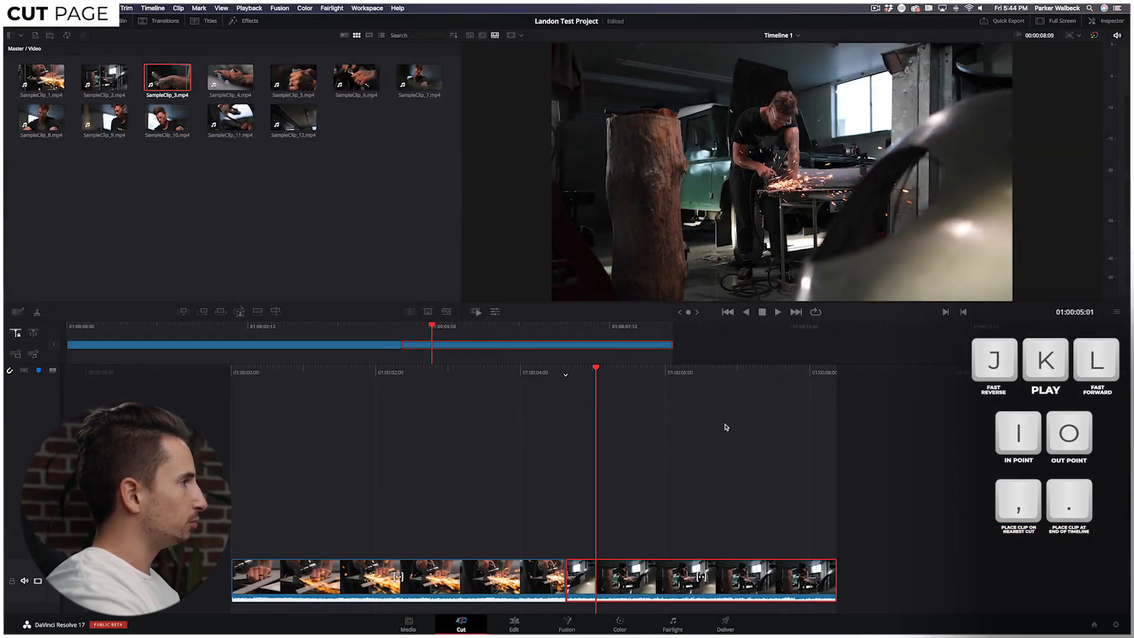
drag(726, 427, 605, 442)
key(k)
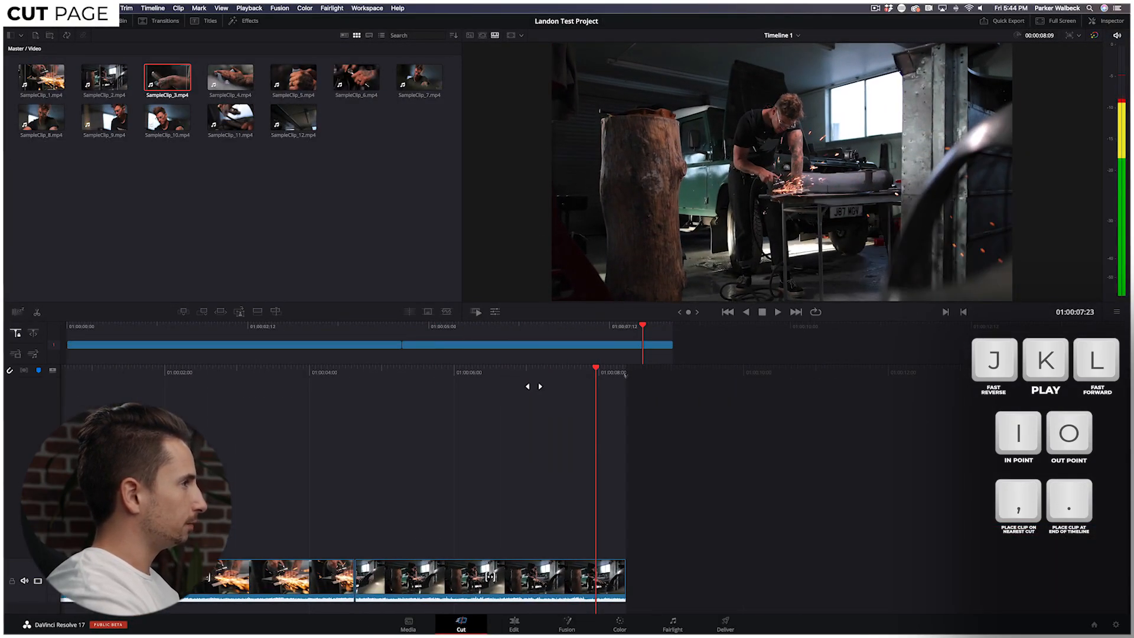
click(161, 69)
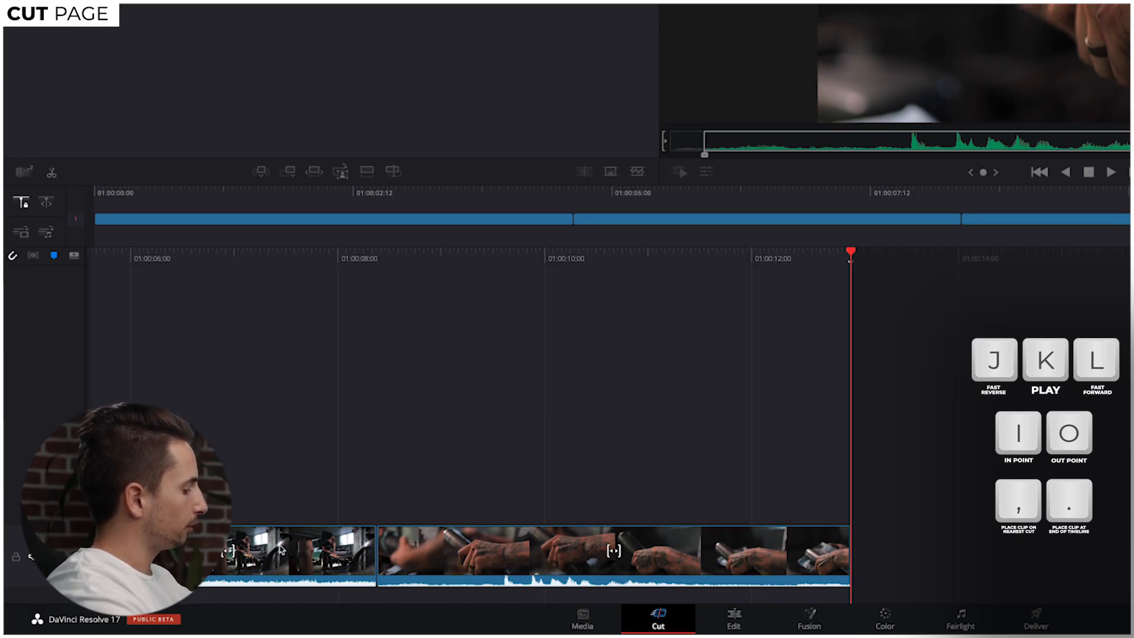
key(super+z)
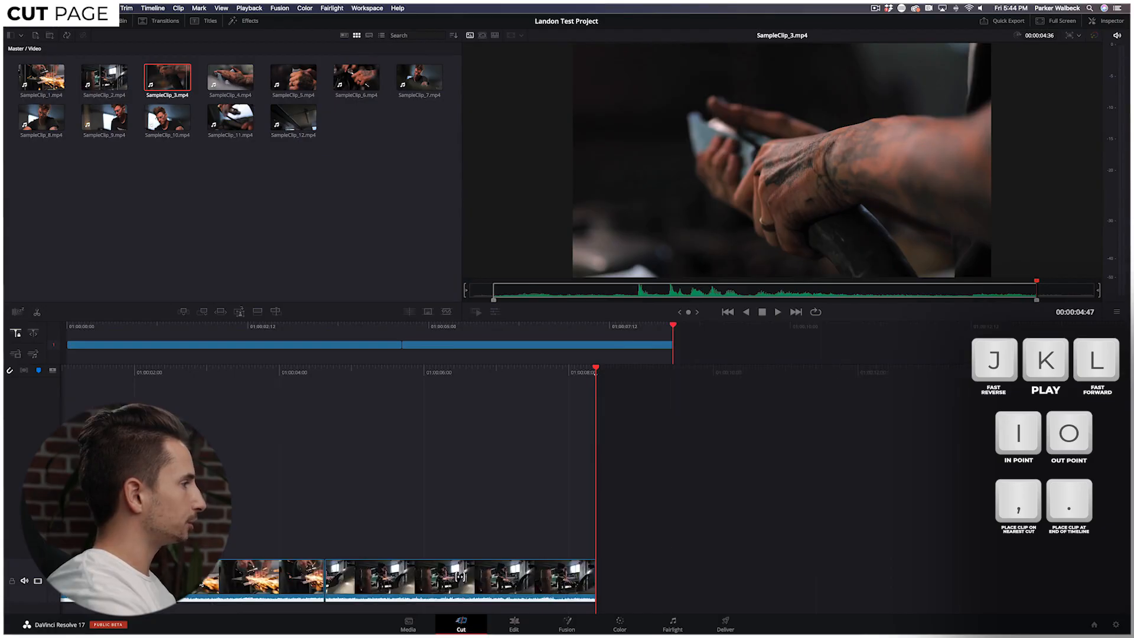
Return the timeline playhead to 01:00:05:01 and append the marked section of SampleClip_3.mp4 to the end of the timeline.
click(448, 371)
drag(427, 366, 717, 367)
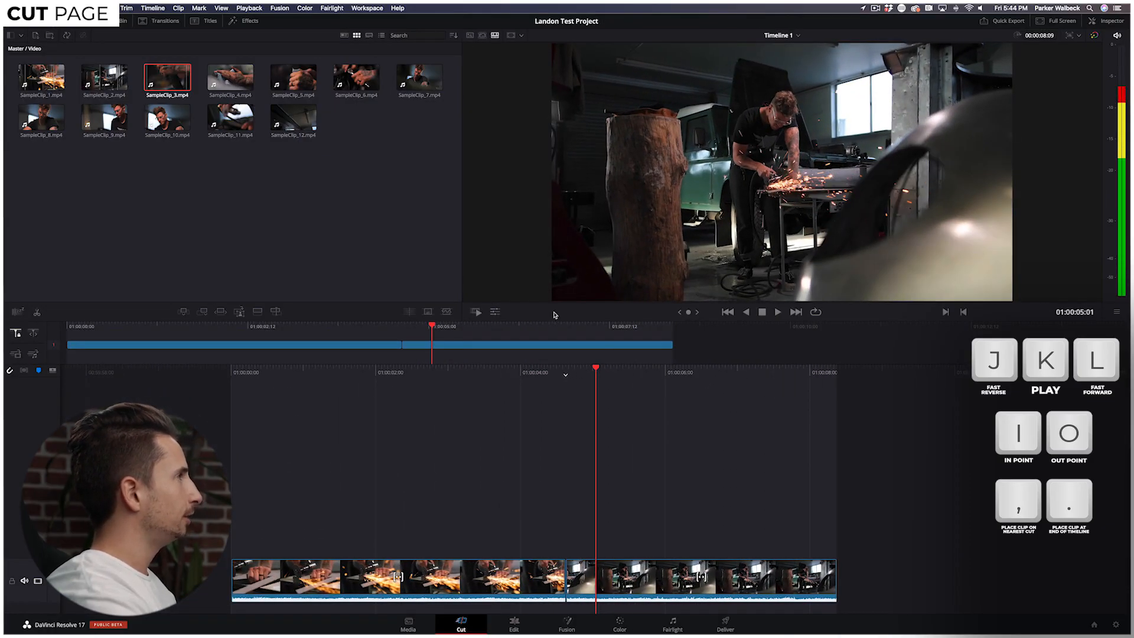
double_click(171, 78)
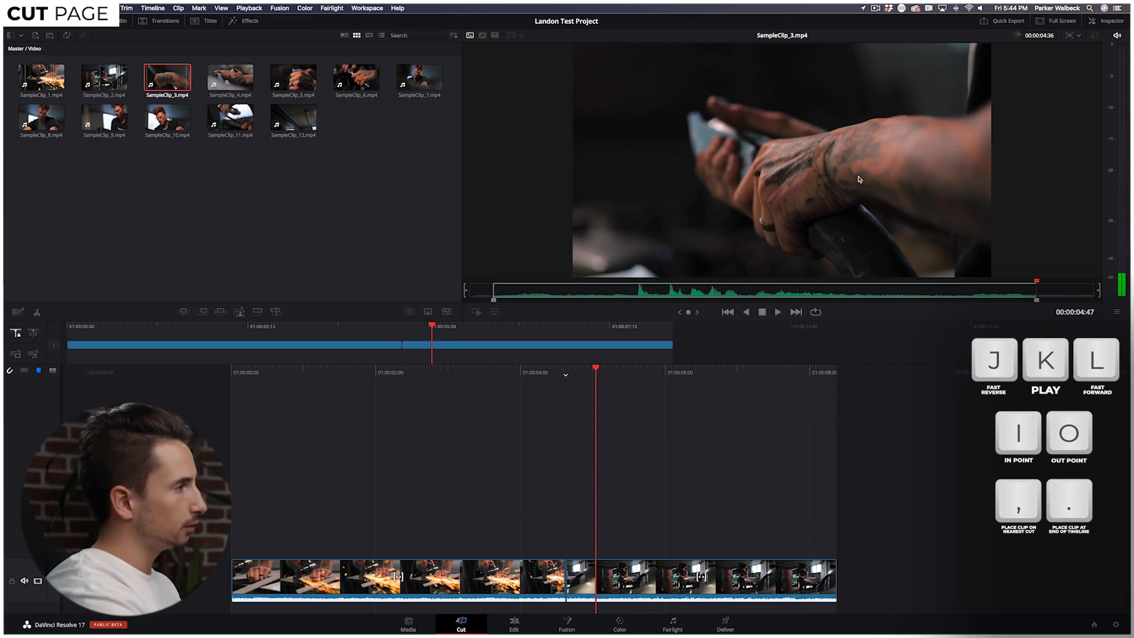
key(period)
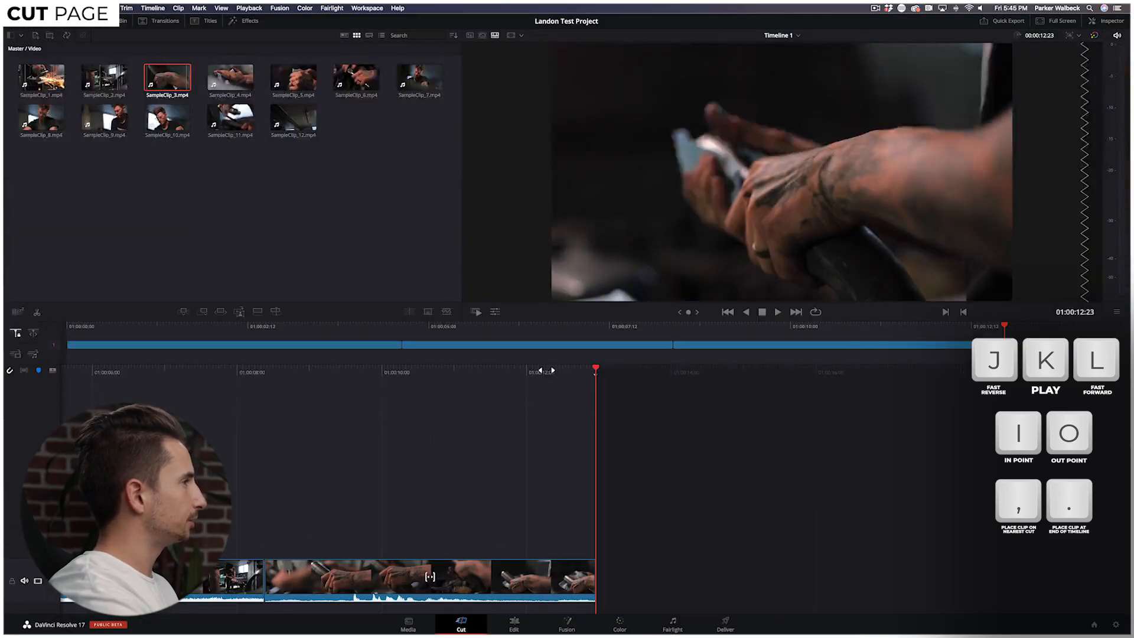
Play back the edit and ripple-delete the end of the last timeline clip from about 01:00:12:10.
drag(546, 371, 1059, 374)
key(space)
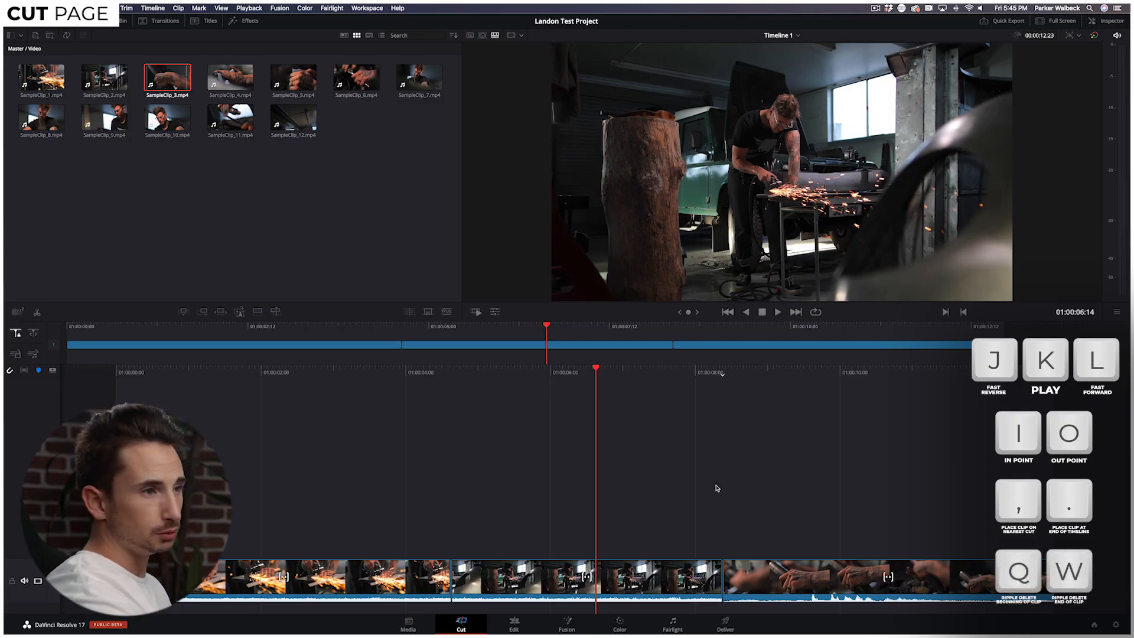
drag(617, 374, 187, 428)
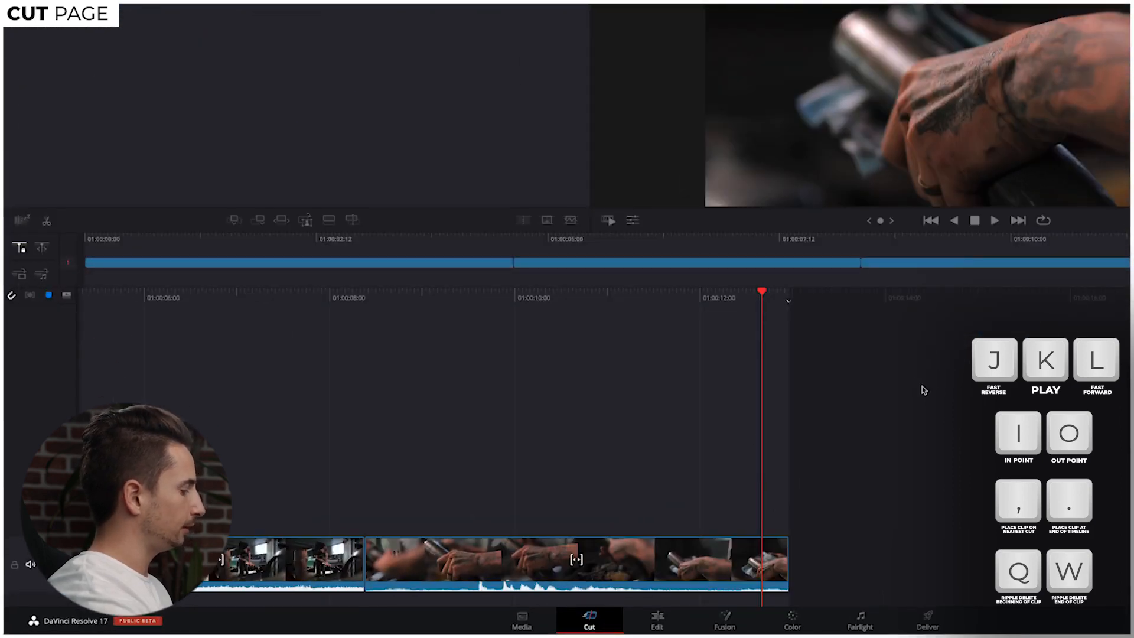
key(w)
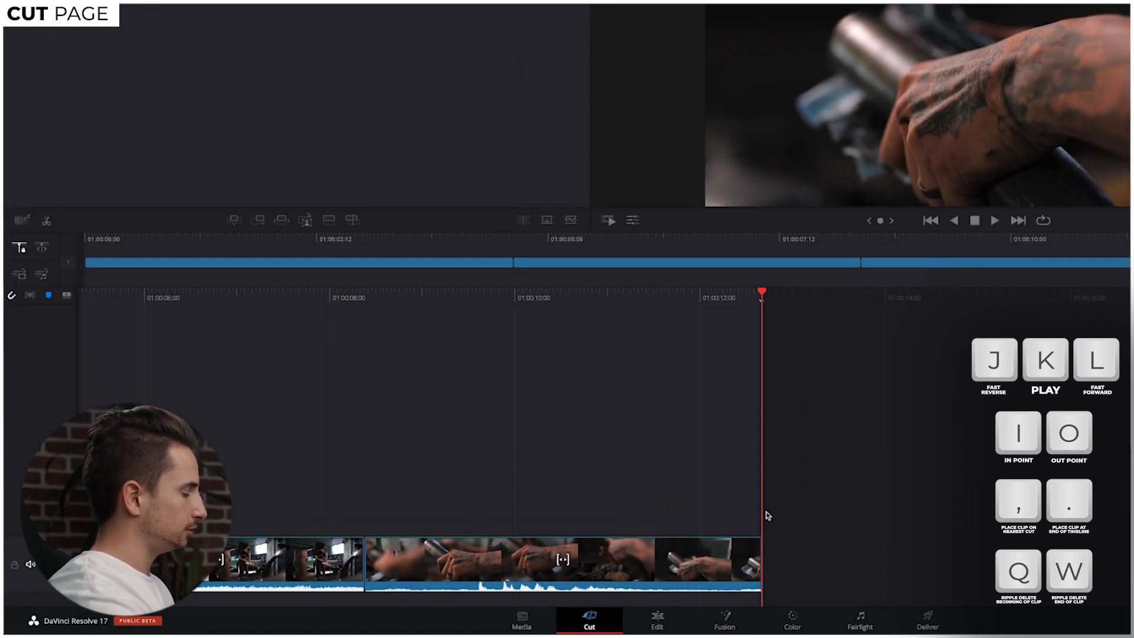
key(ctrl+z)
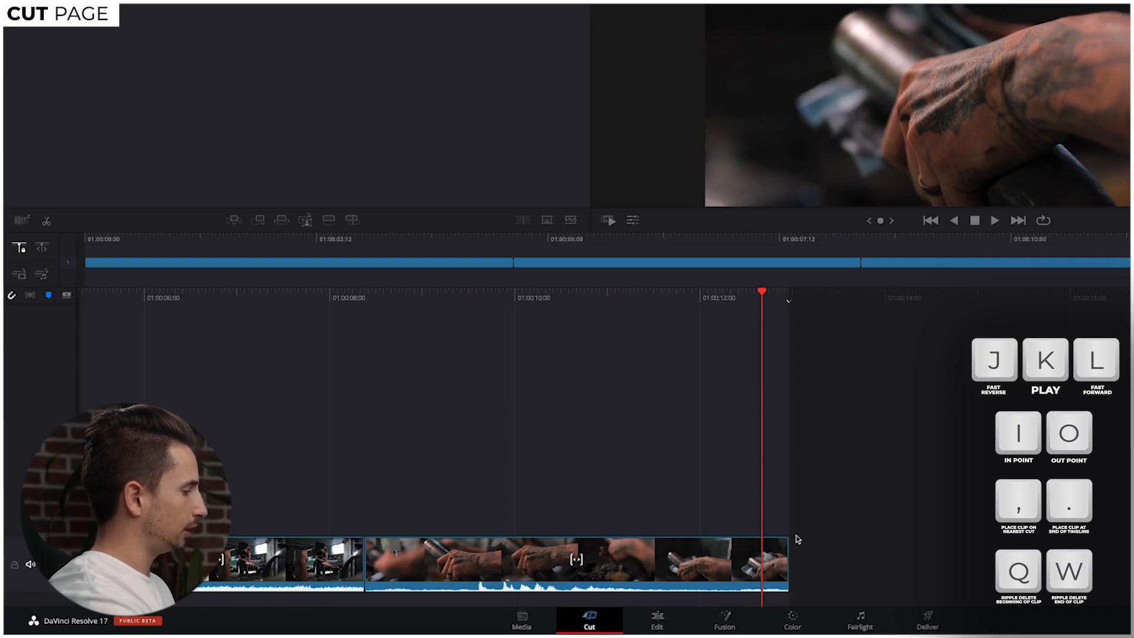
key(w)
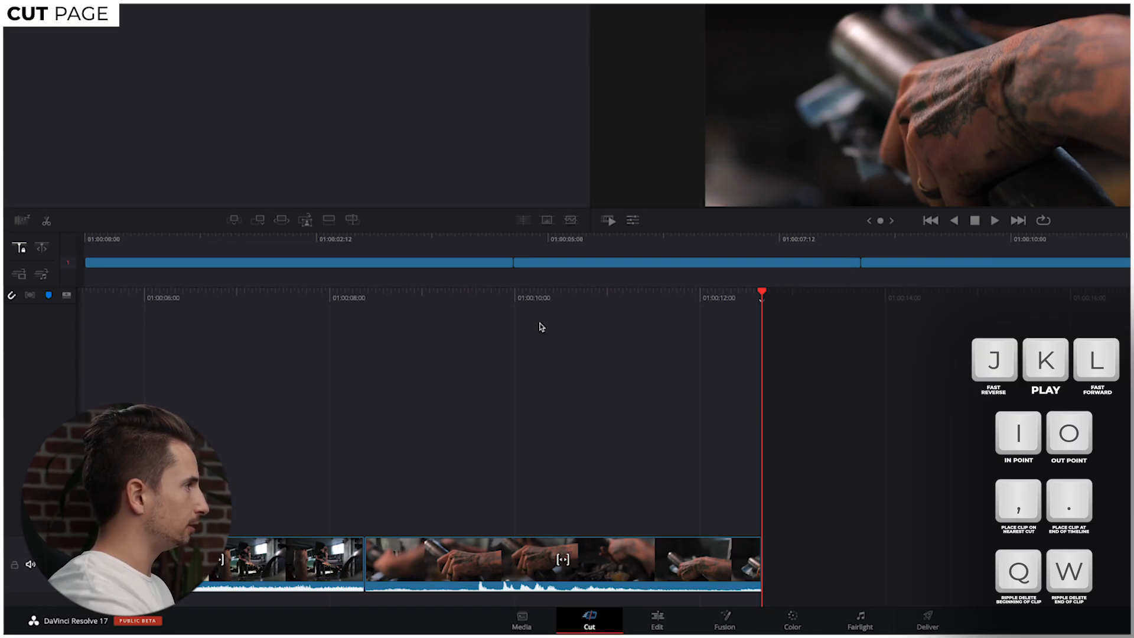
Place the timeline playhead on the cut before the last clip at 01:00:08:09 and switch the viewer to Source Tape.
drag(496, 291, 863, 308)
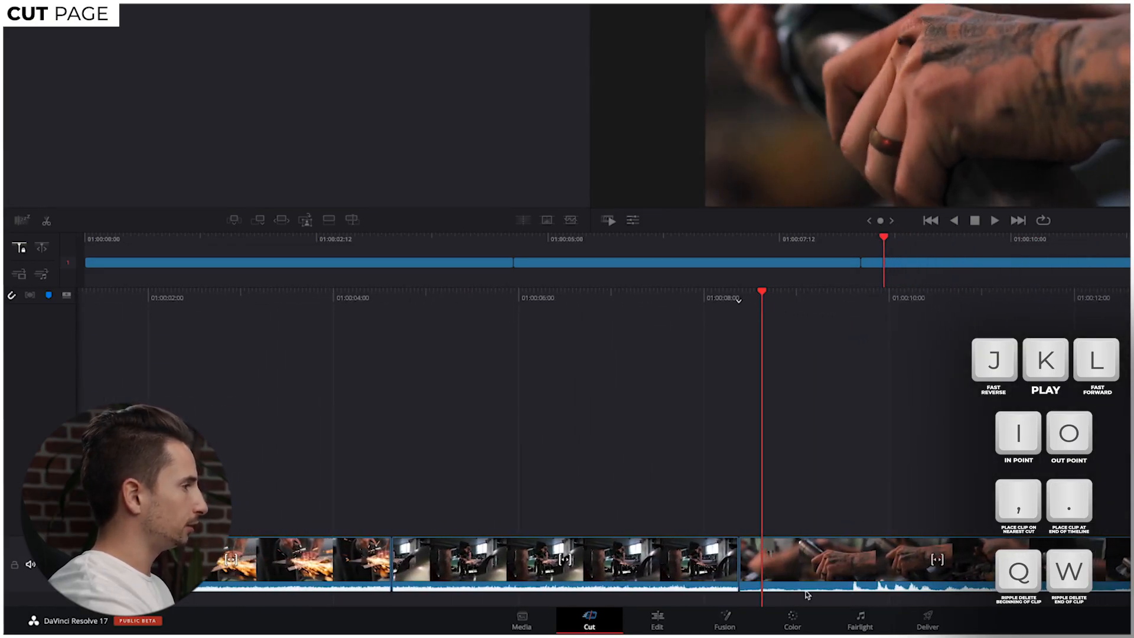
key(Up)
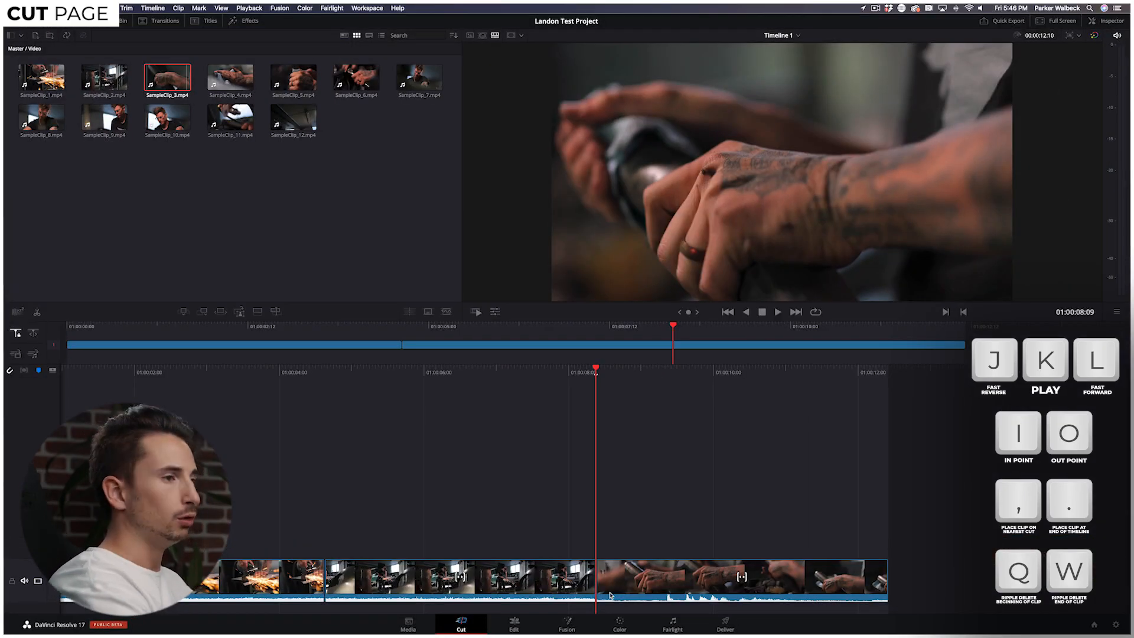
click(231, 78)
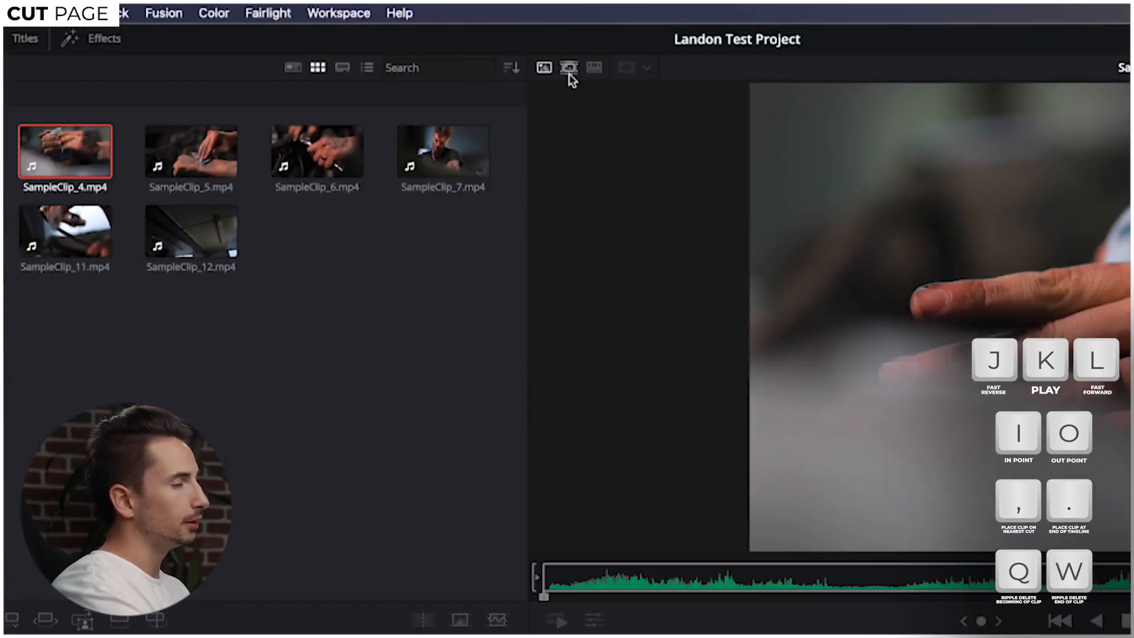
click(568, 68)
Scrub through the source tape and set an In point at 00:00:22:09, at the start of SampleClip_4.mp4.
drag(529, 370, 905, 384)
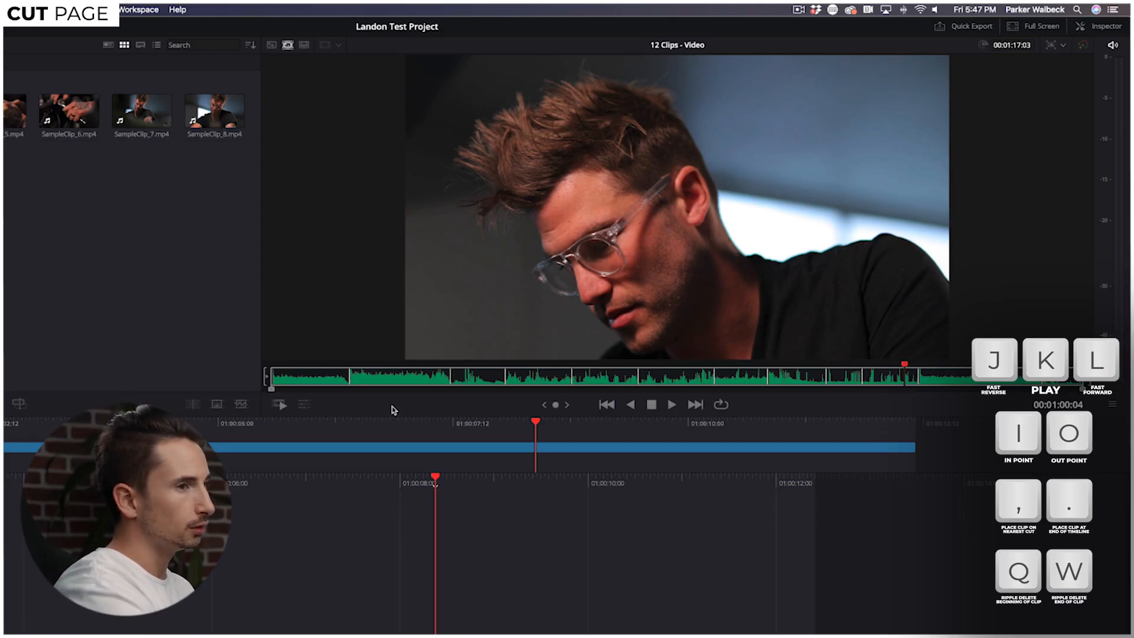
click(483, 381)
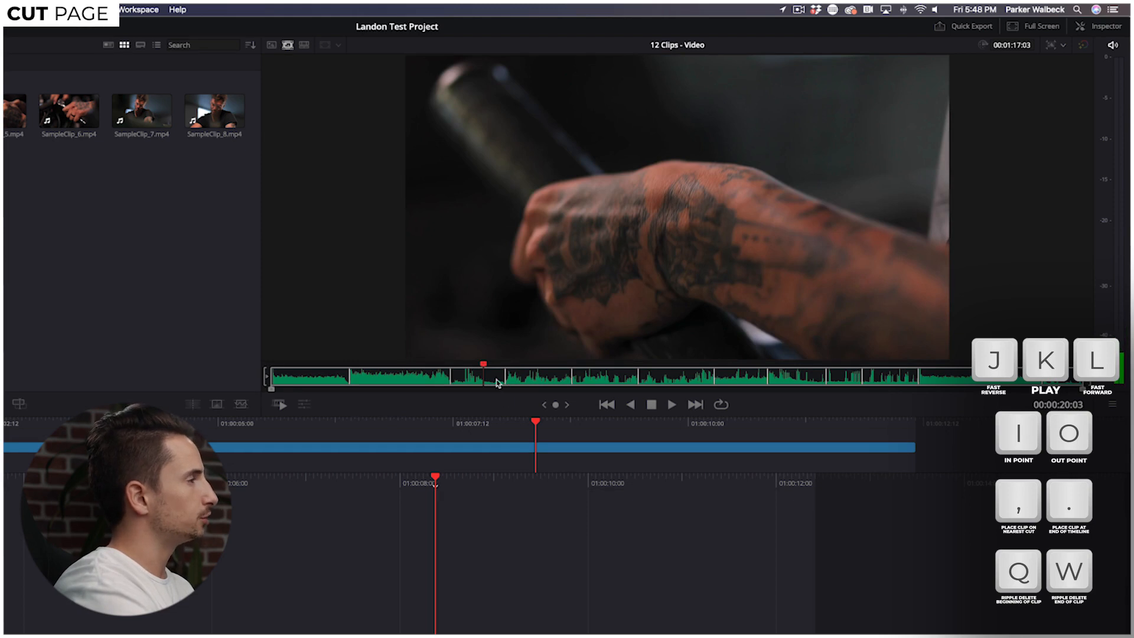
key(j)
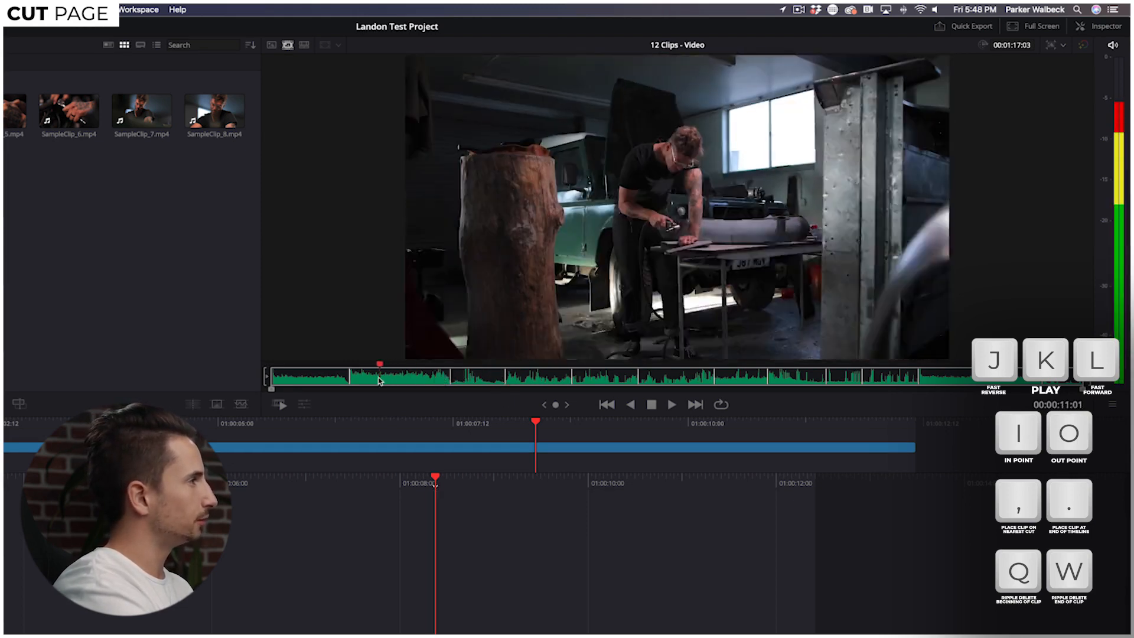
drag(496, 379, 510, 378)
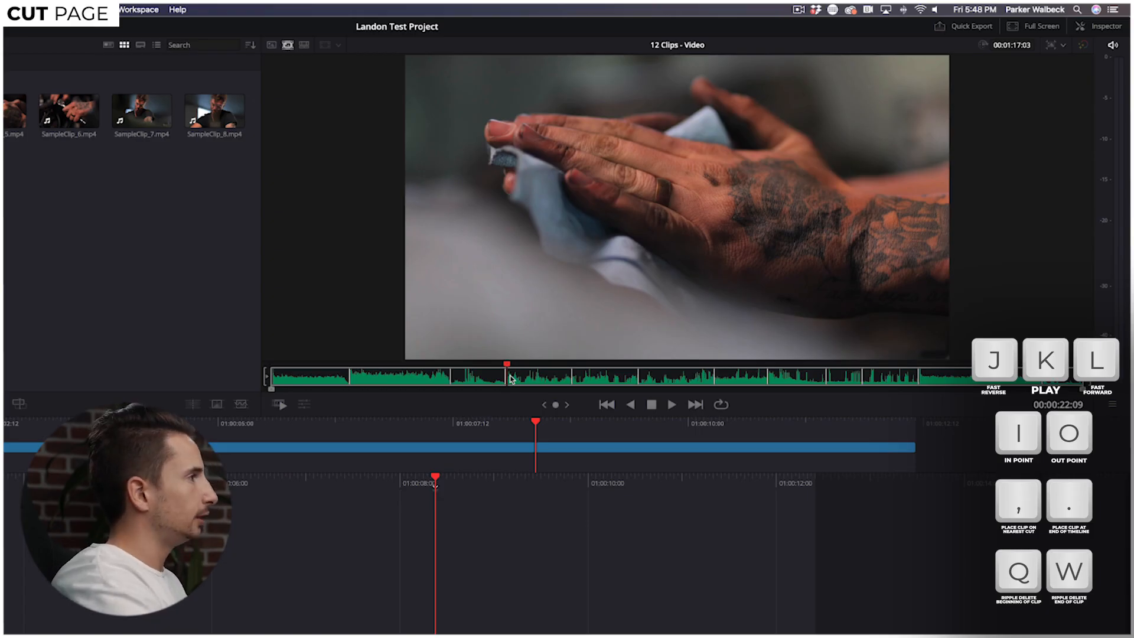
key(i)
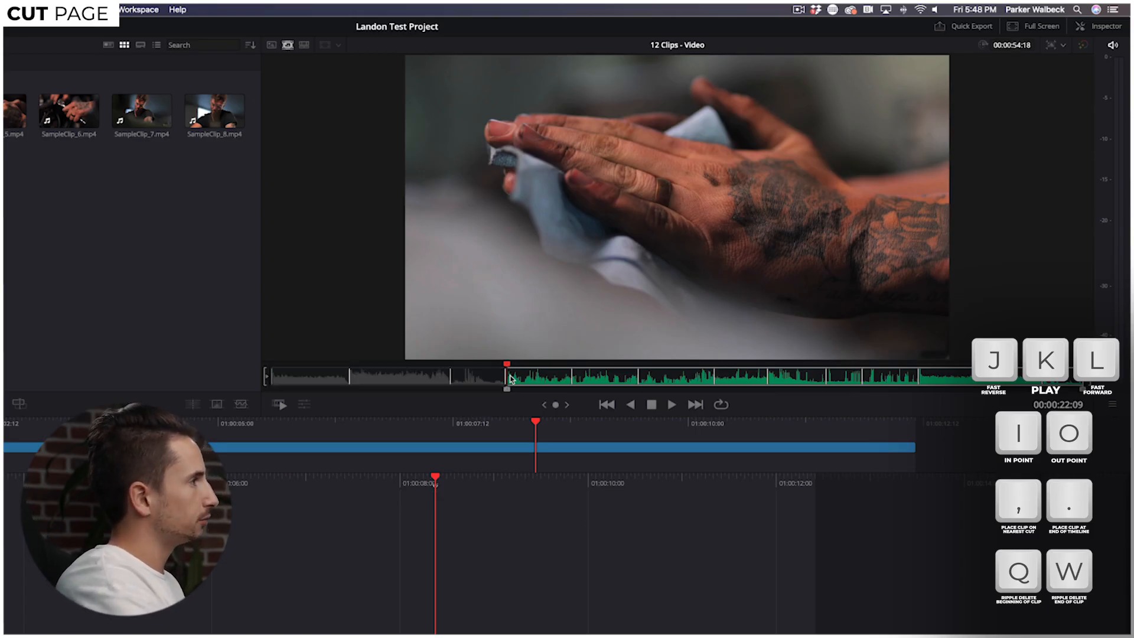
Set the Out point of SampleClip_4.mp4 at 00:00:28:02 and insert the marked section at the cut nearest the playhead.
key(l)
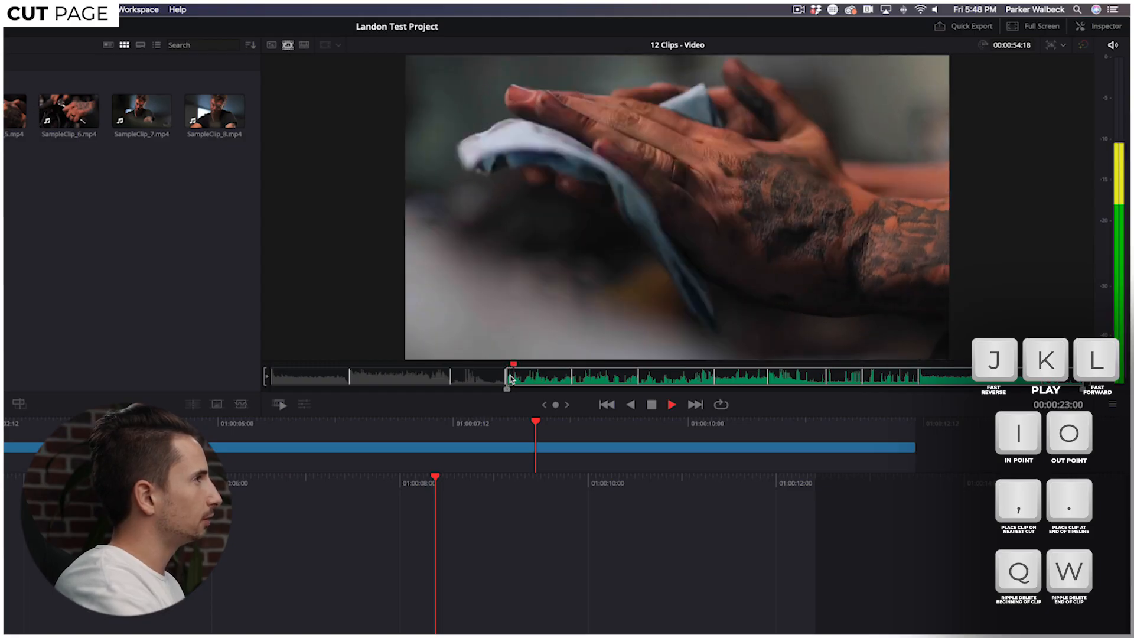
key(l)
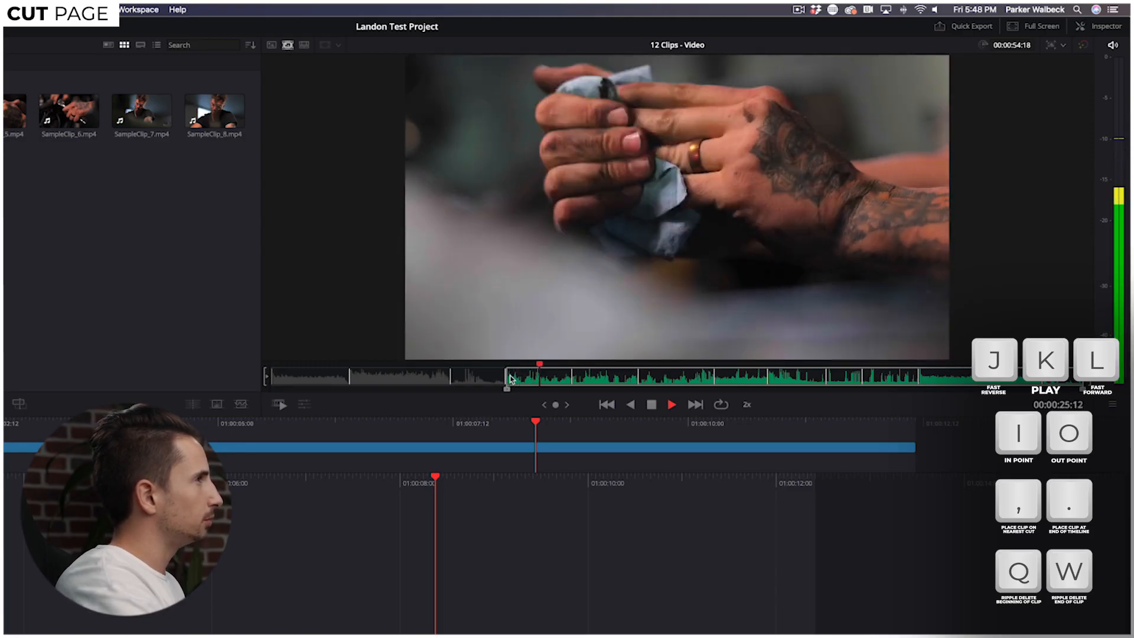
key(k)
key(j)
key(k)
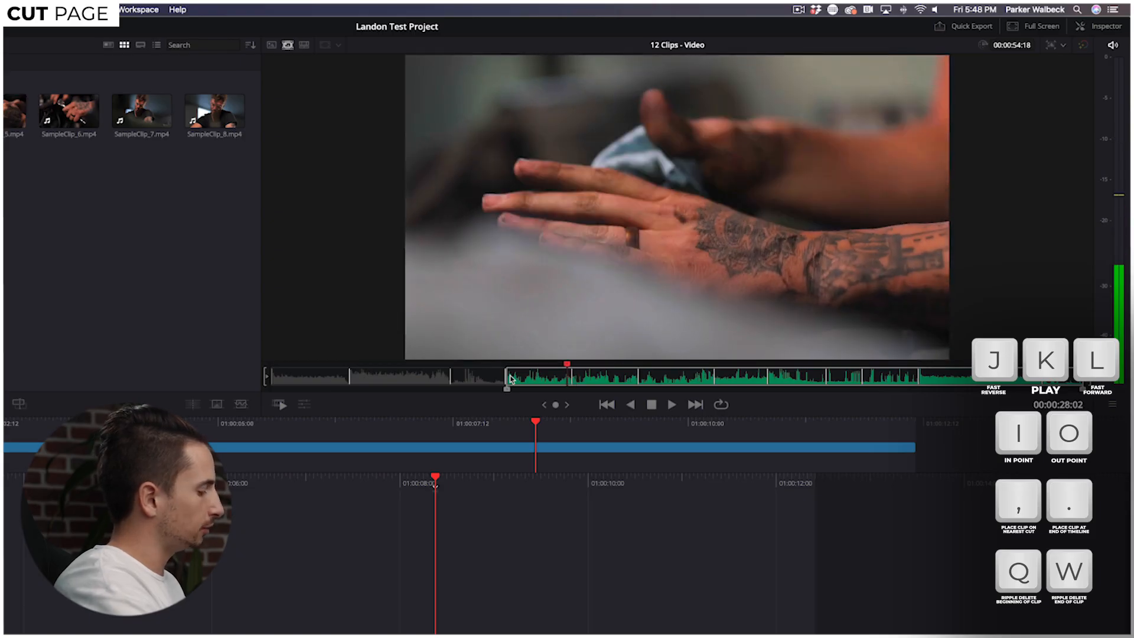
key(o)
key(comma)
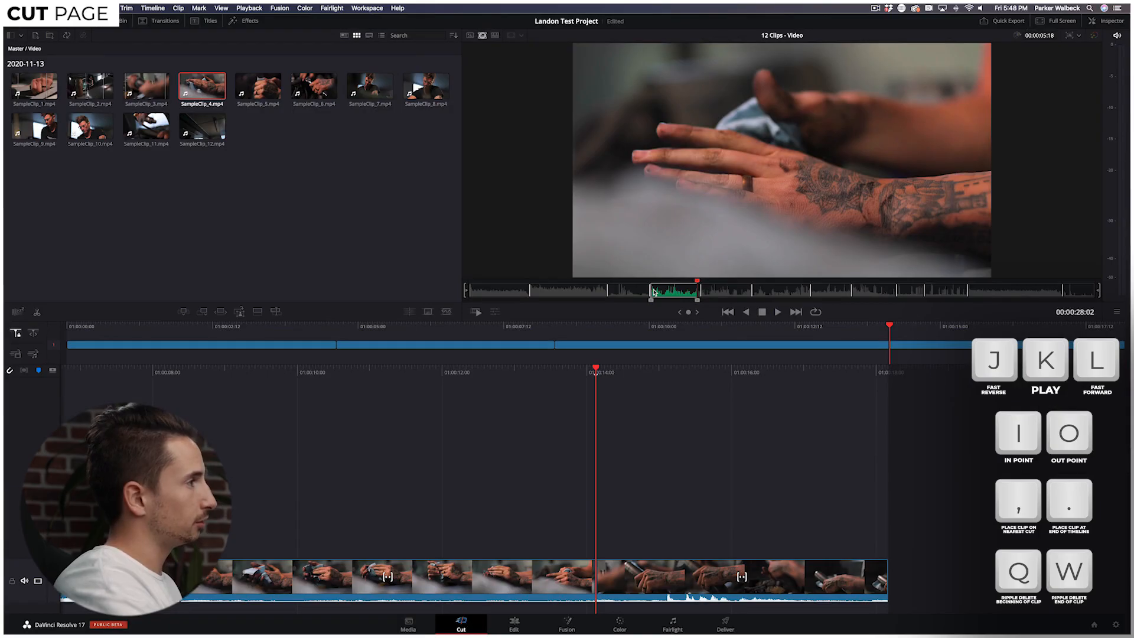
Play on into SampleClip_5.mp4, mark a section 00:00:04:16 long, and insert it at the cut nearest the playhead.
key(l)
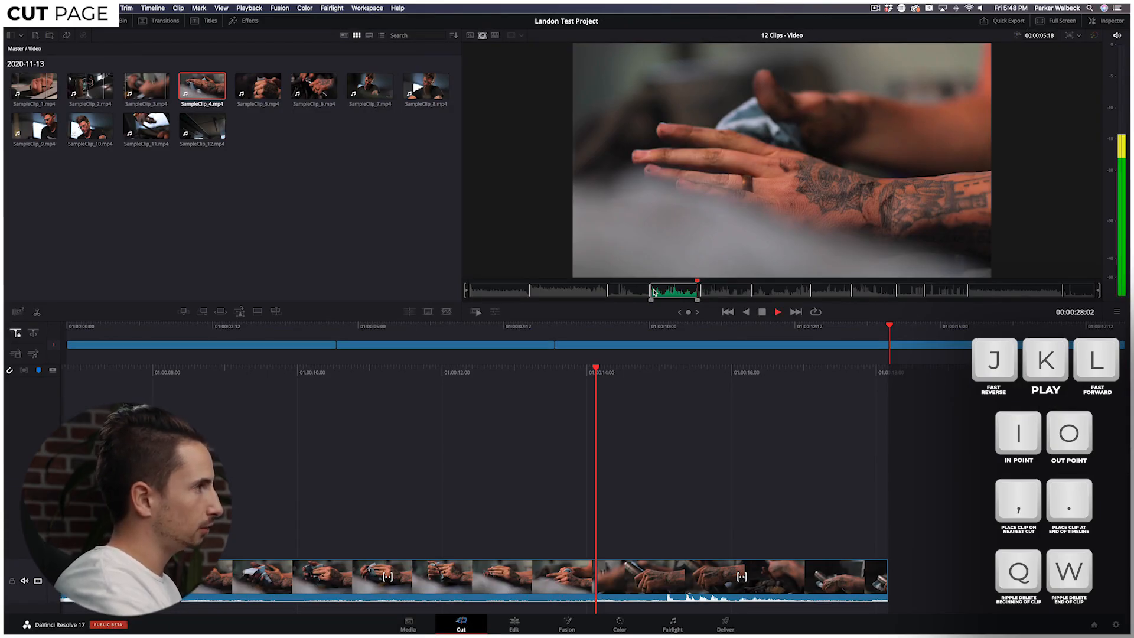
key(i)
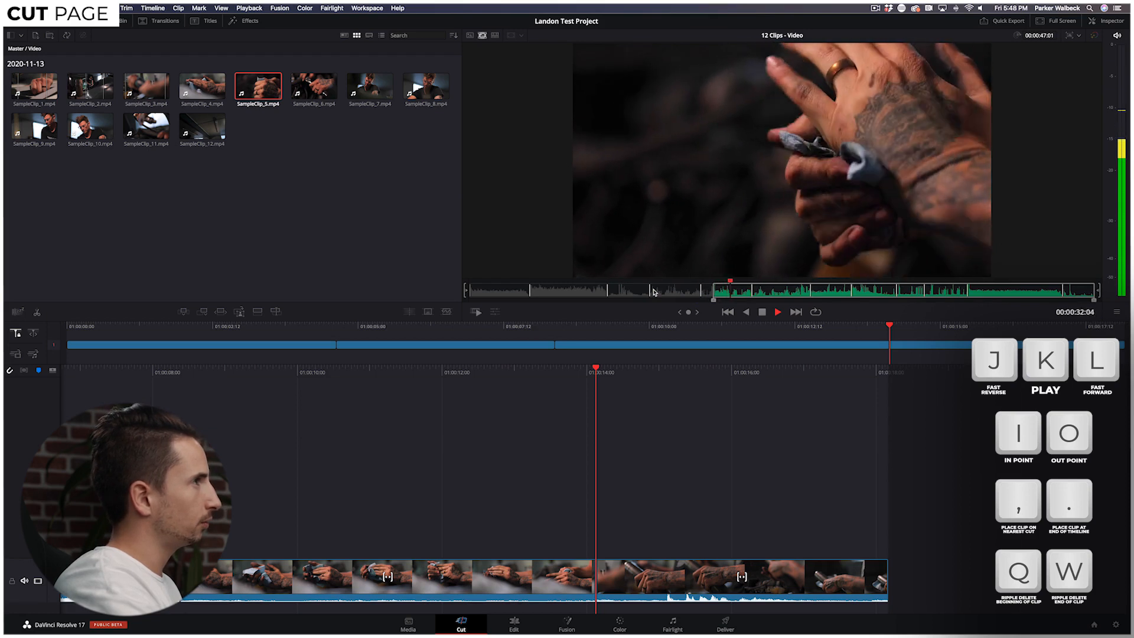
key(o)
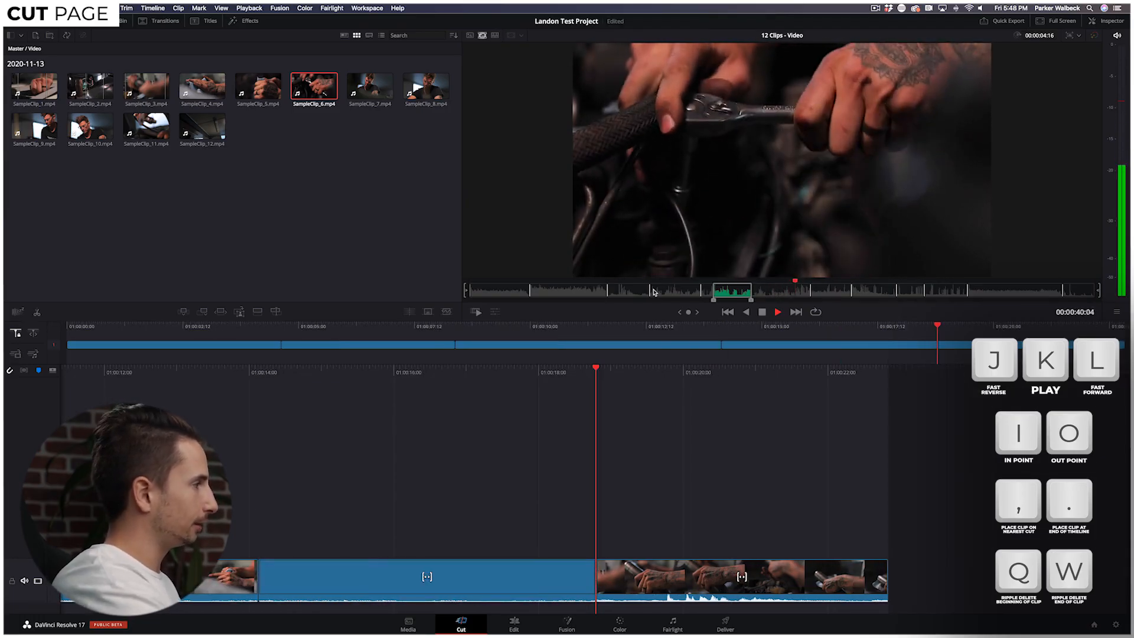
Shuttle the source tape back to SampleClip_6.mp4, mark a section 00:00:02:08 long, and insert it at the nearest cut.
key(l)
key(l)
key(j)
key(j)
key(j)
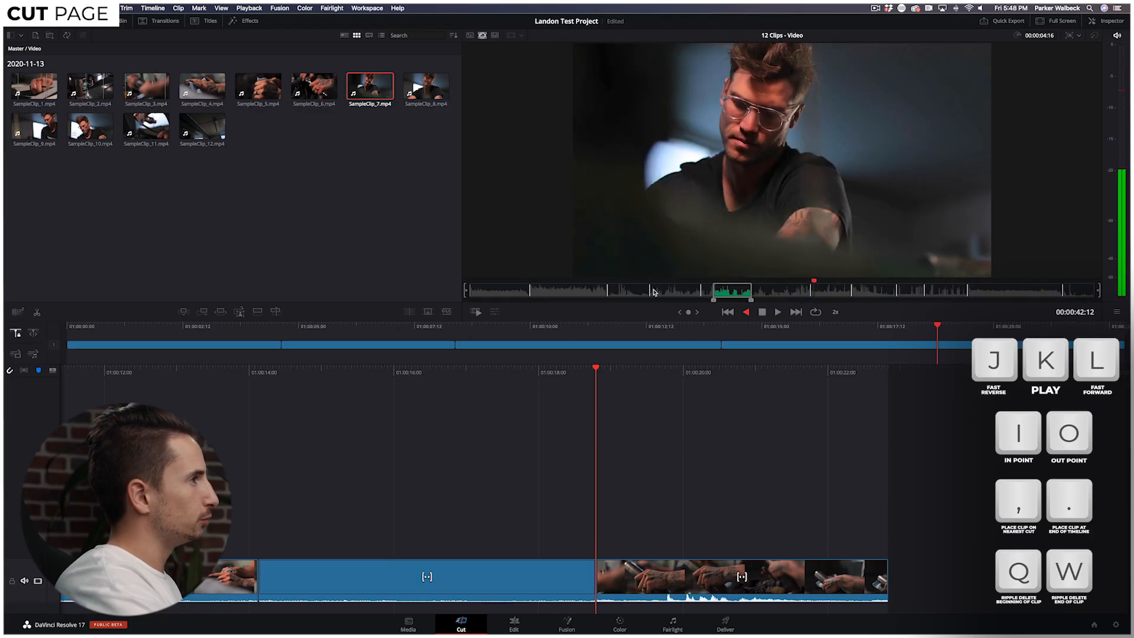
key(k)
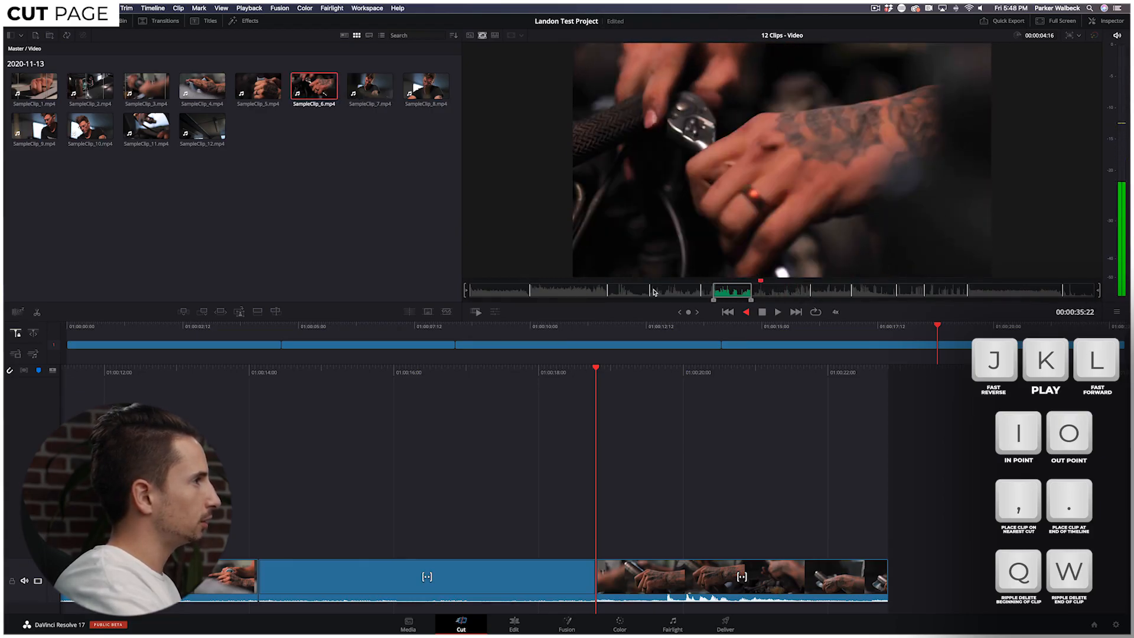
key(l)
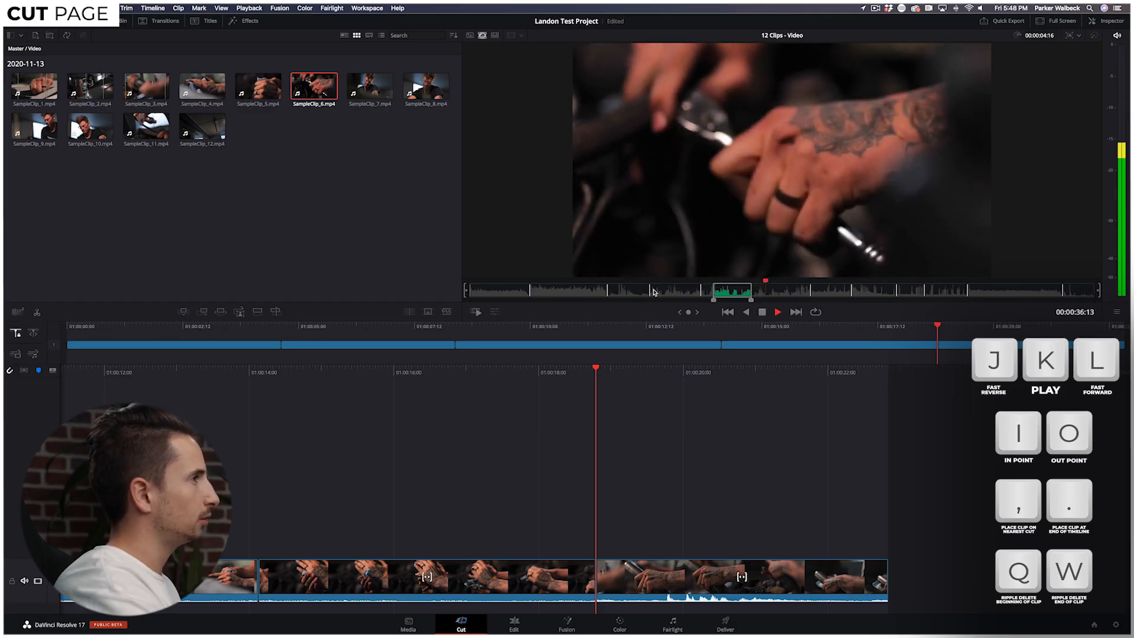
key(i)
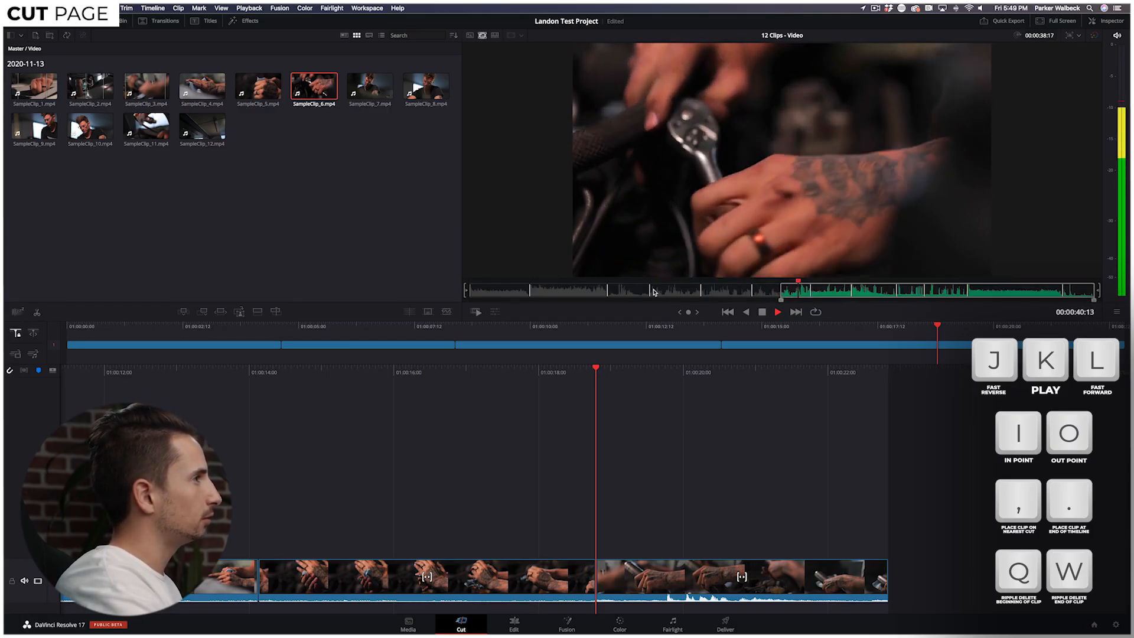
key(o)
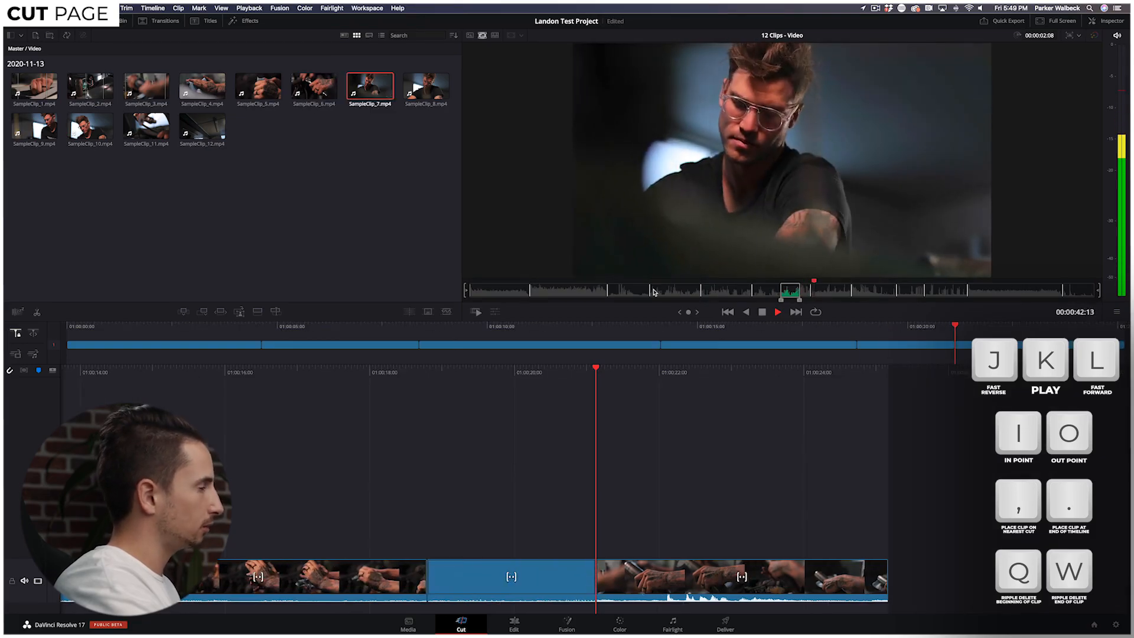
Mark a section 00:00:02:19 long in SampleClip_7.mp4 while playing the source tape, and insert it at the nearest cut.
key(i)
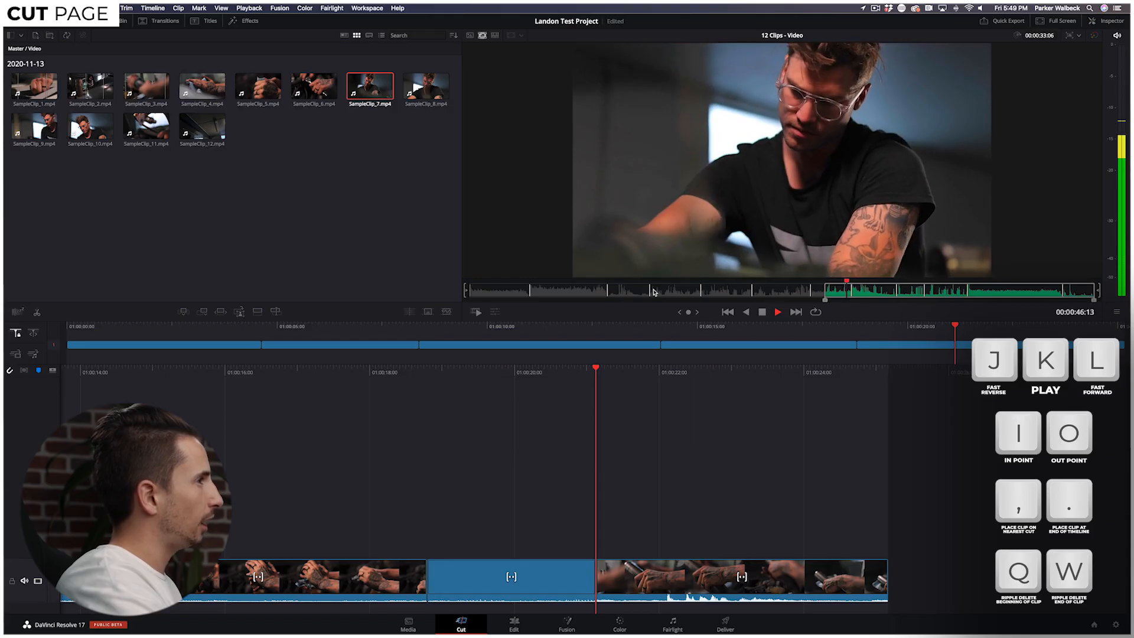
key(o)
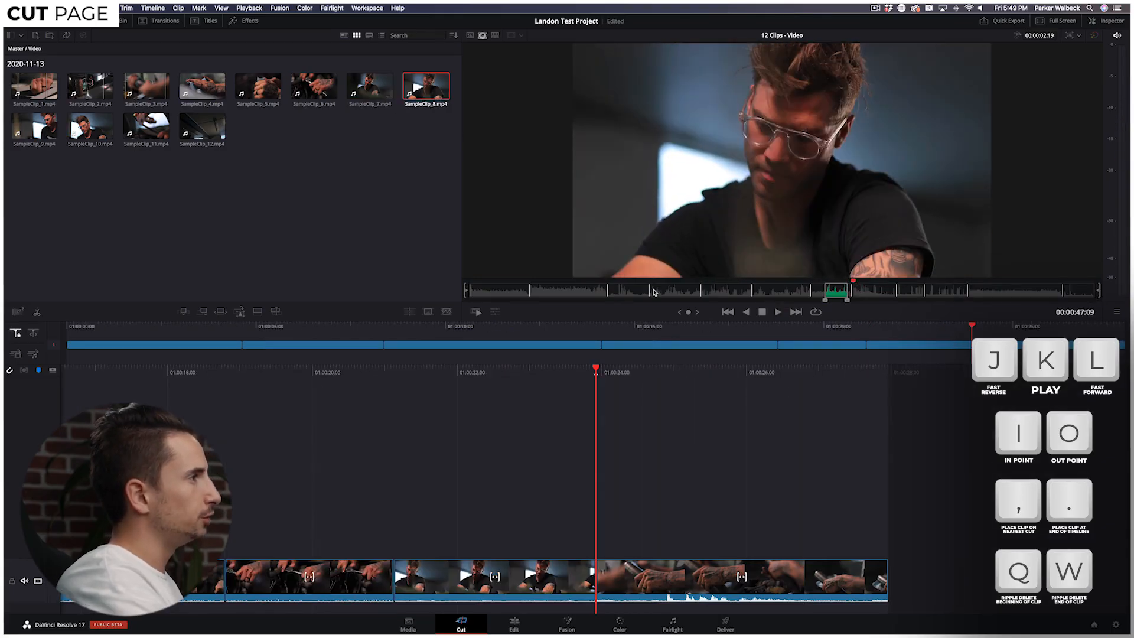
Mark a section 00:00:04:16 long in SampleClip_8.mp4 while playing the source tape, and insert it at the nearest cut.
key(i)
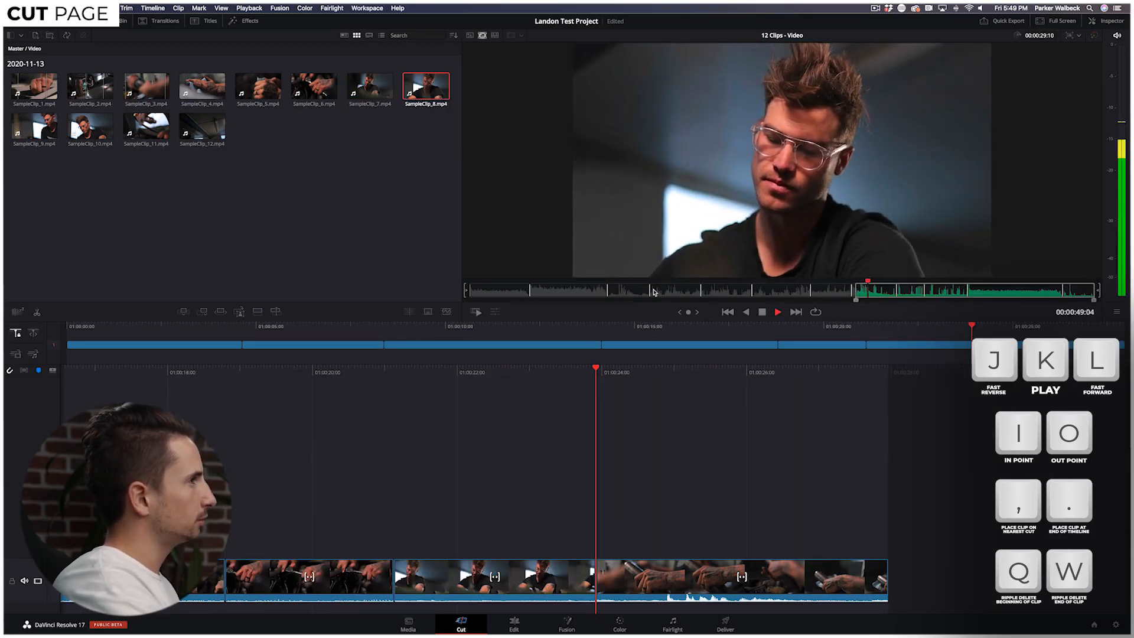
key(o)
key(comma)
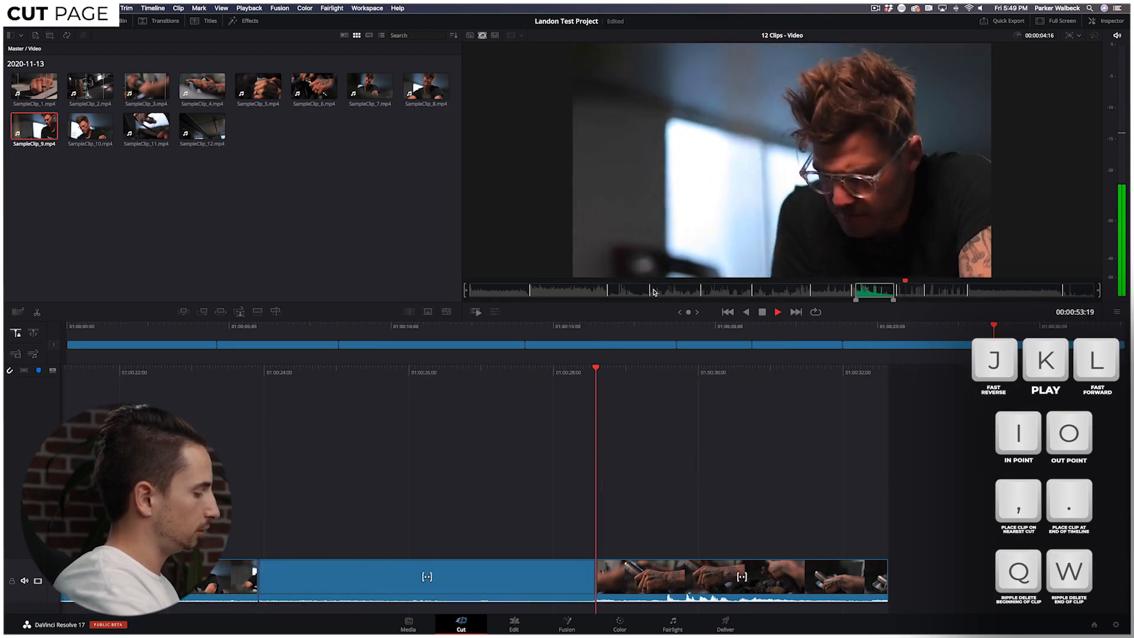
Mark short sections of SampleClip_9.mp4 and SampleClip_10.mp4 while the source tape plays, inserting each at the nearest cut.
key(i)
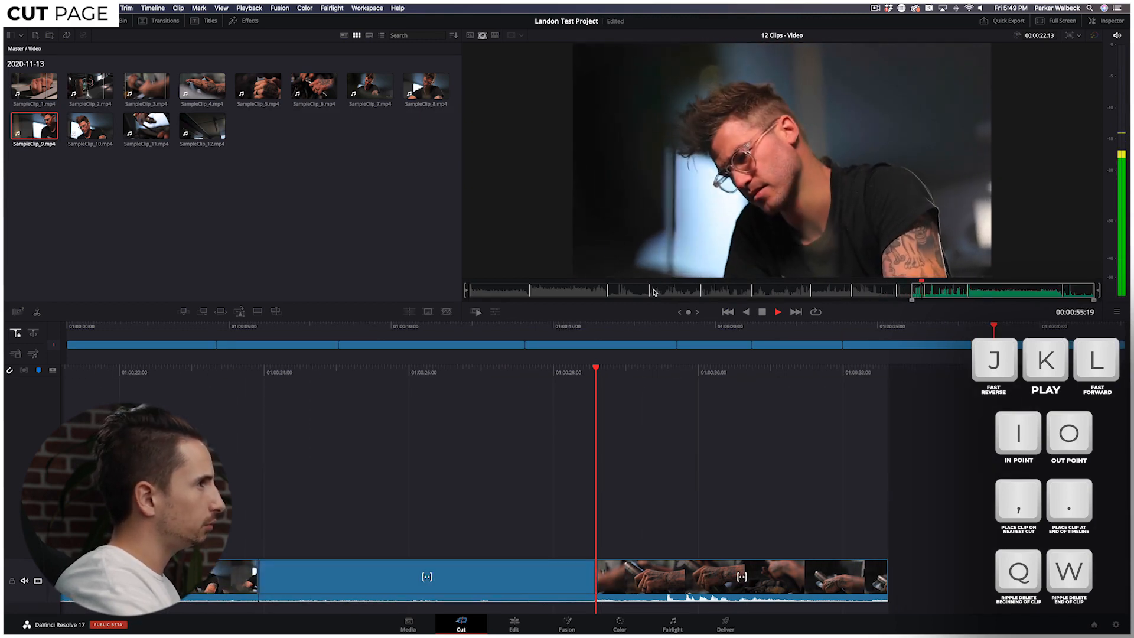
key(o)
key(comma)
key(comma)
Shuttle through SampleClip_11.mp4 and set its In point at 00:01:11:01, where the grinding sparks fly.
key(i)
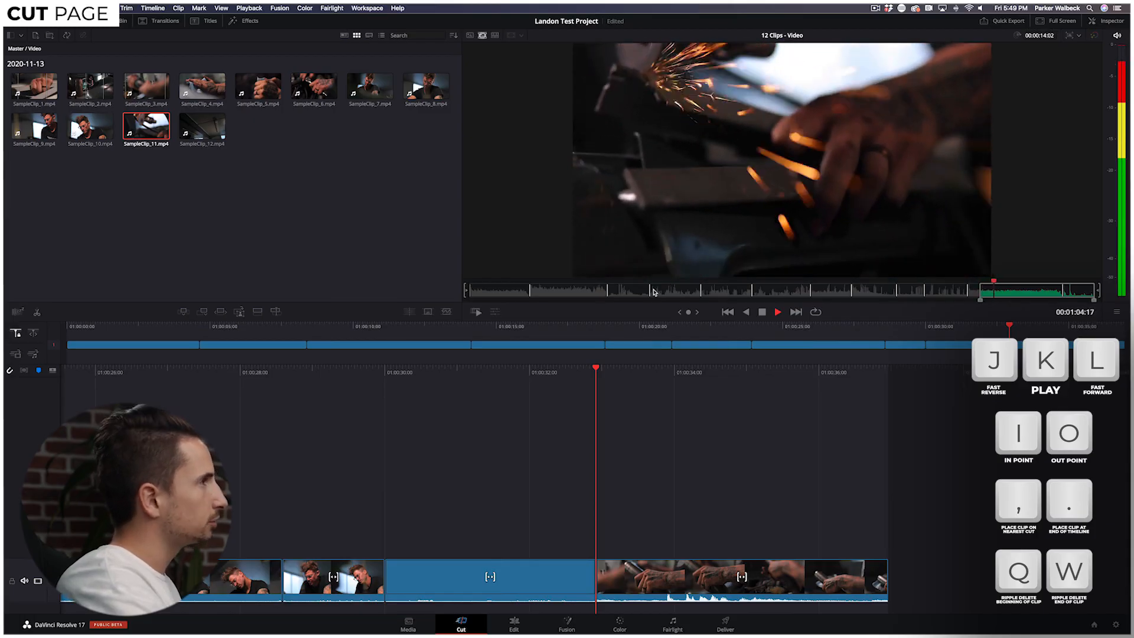
key(l)
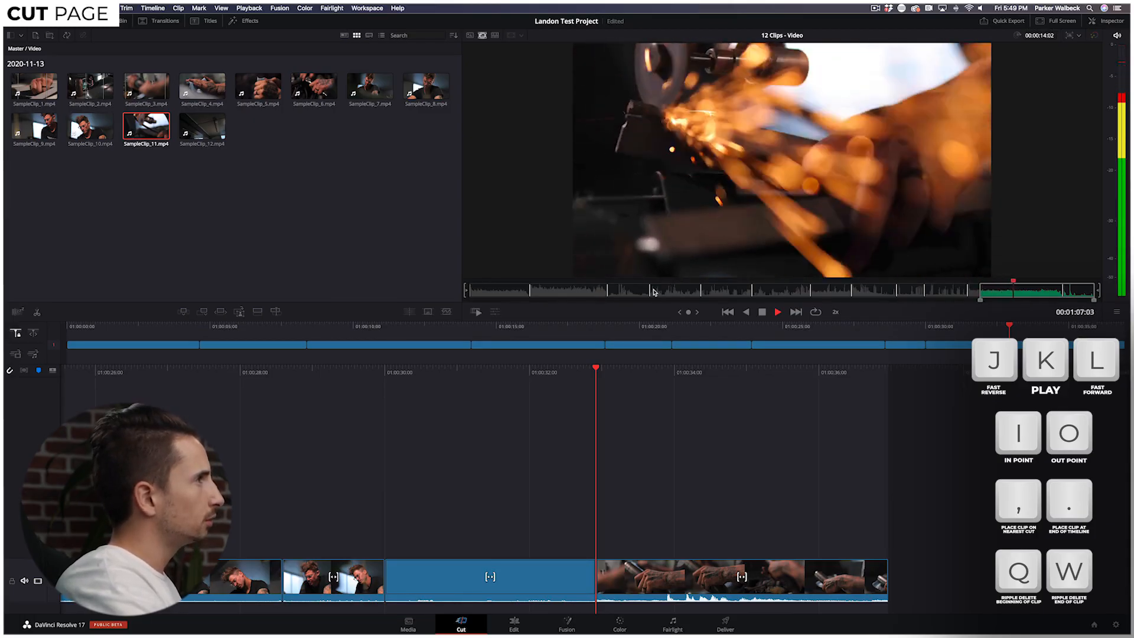
key(j)
key(k)
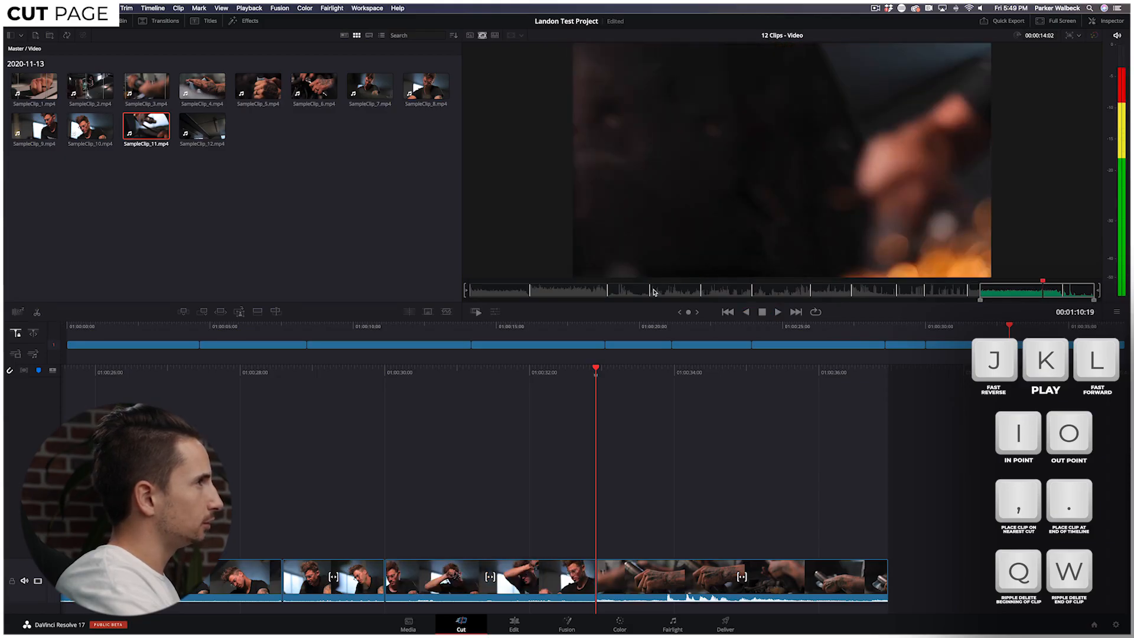
key(k)
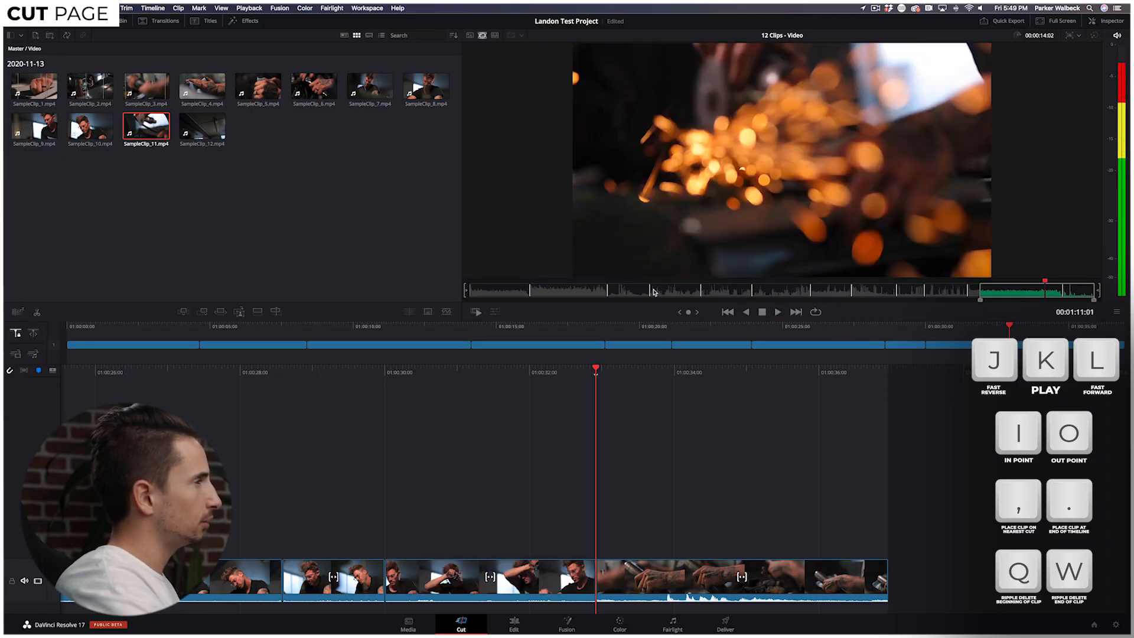
key(i)
Set the Out point of SampleClip_11.mp4 at 00:01:12:21 and insert the marked section at the nearest cut.
key(l)
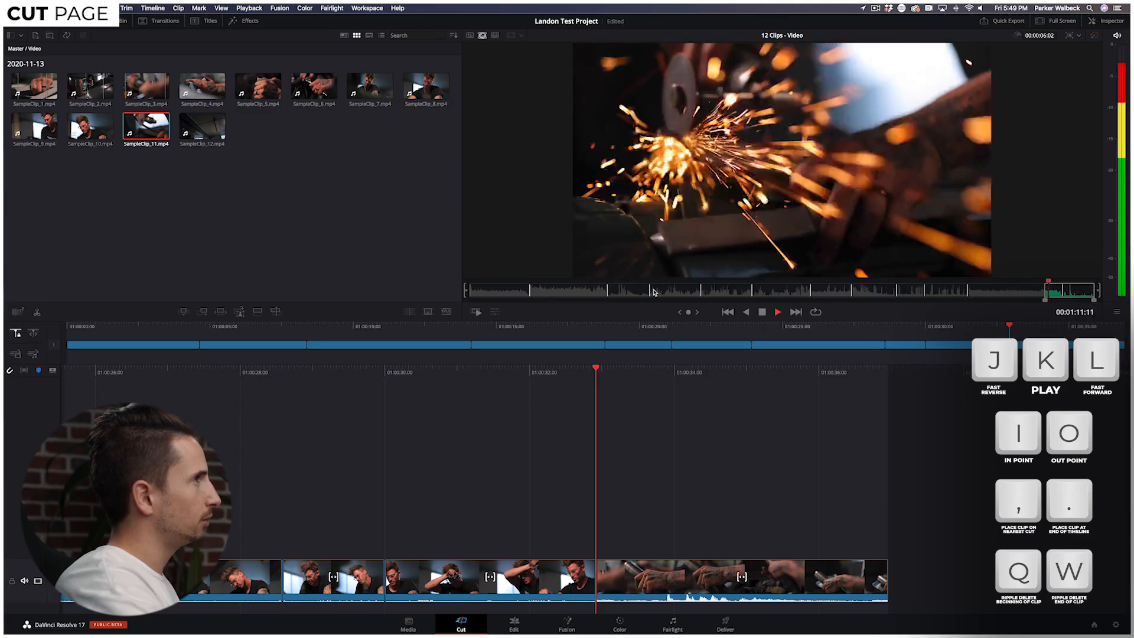
key(k)
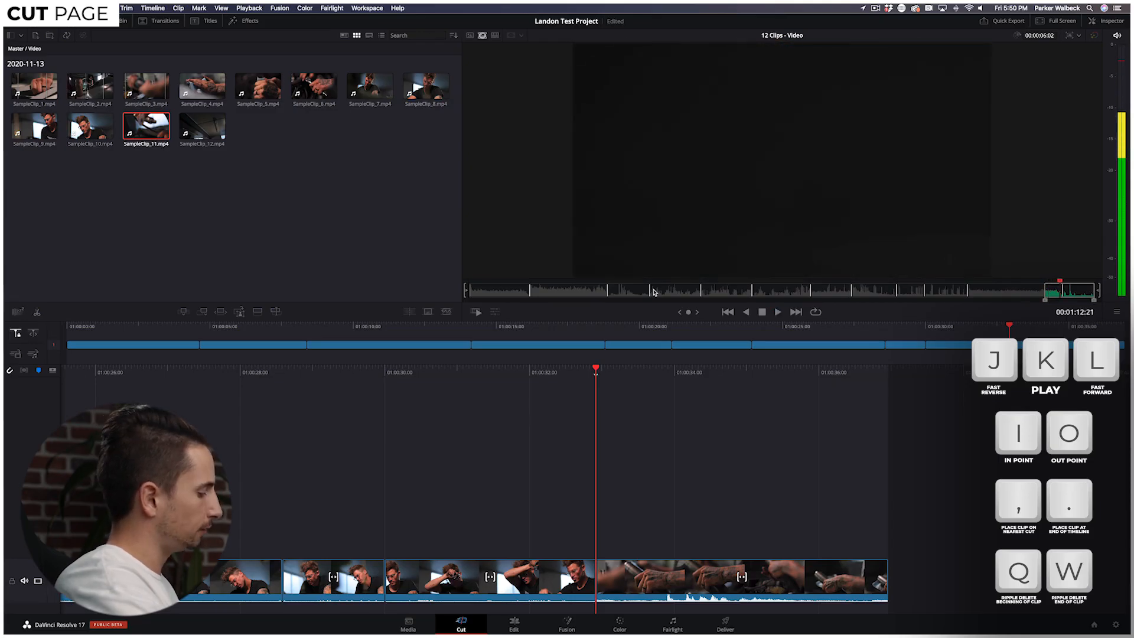
key(o)
key(comma)
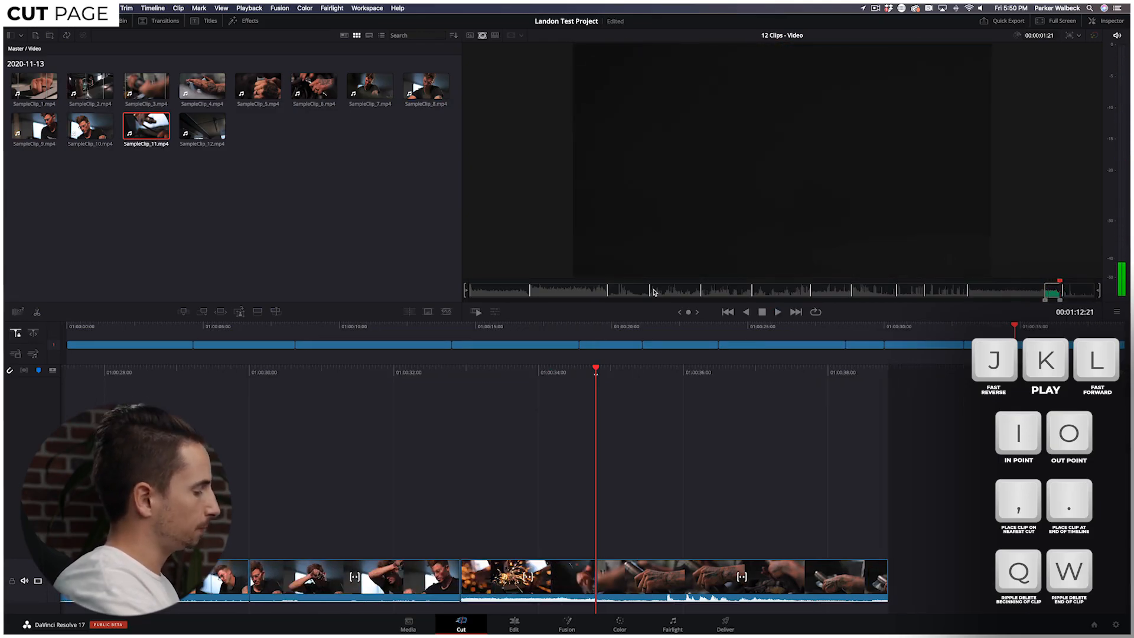
Mark SampleClip_12.mp4 on the source tape from 00:01:13:08 to 00:01:16:23 and insert the section at the nearest cut.
key(l)
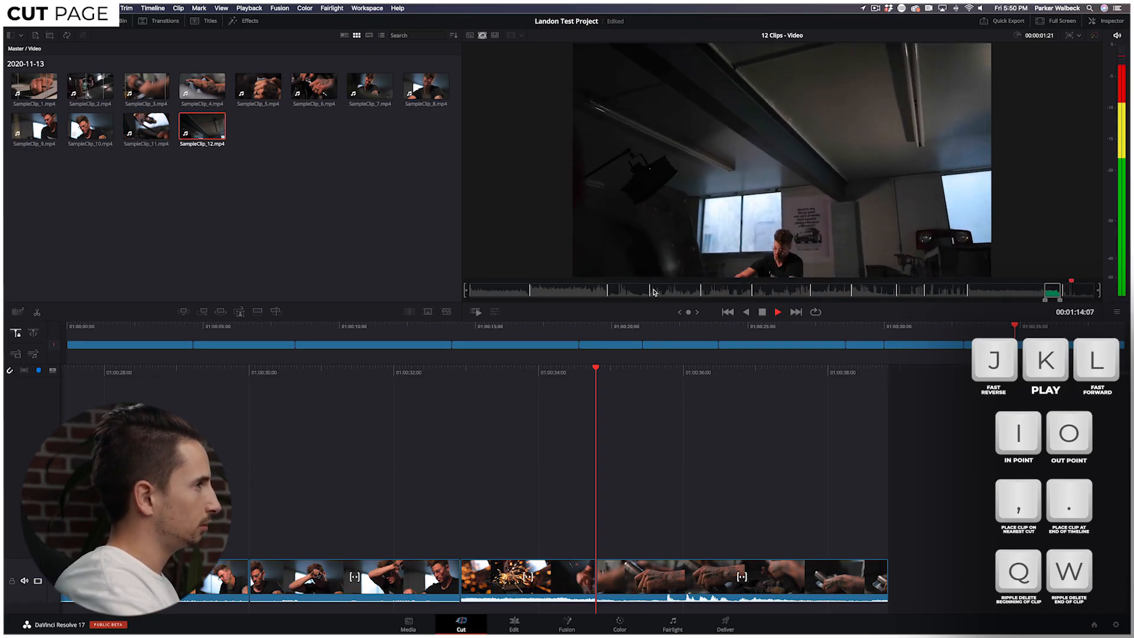
key(j)
key(j)
key(k)
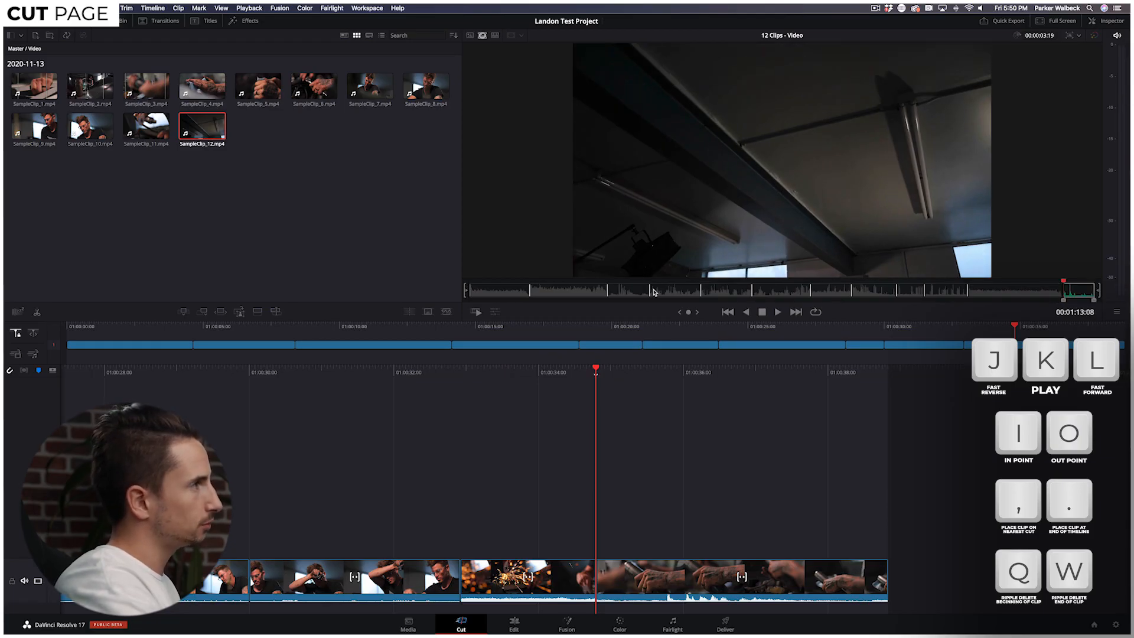
key(l)
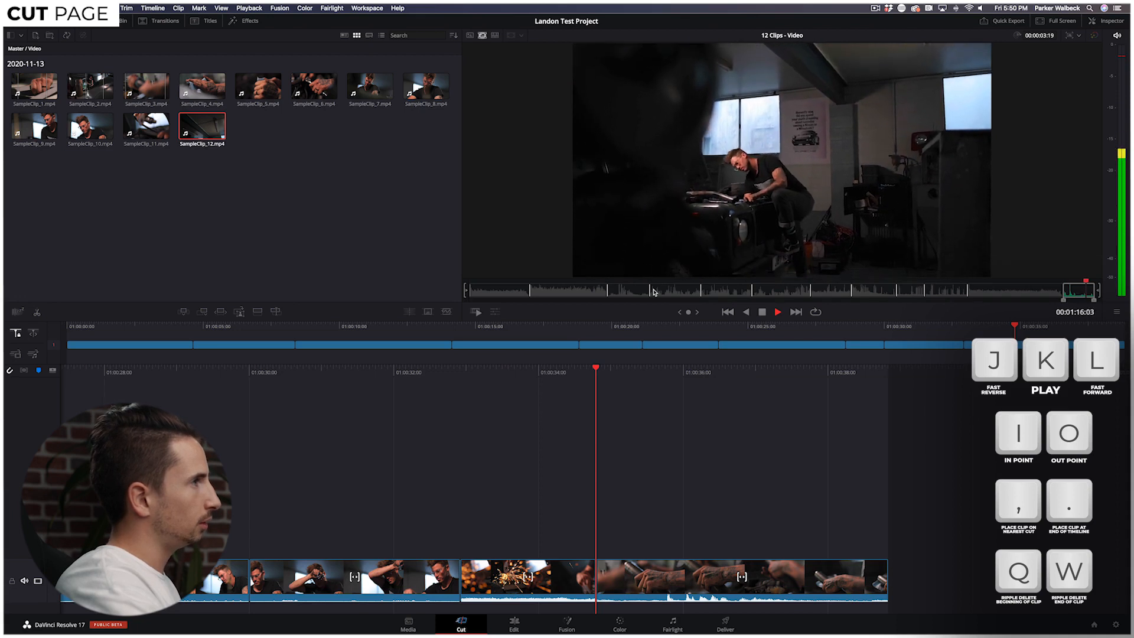
key(k)
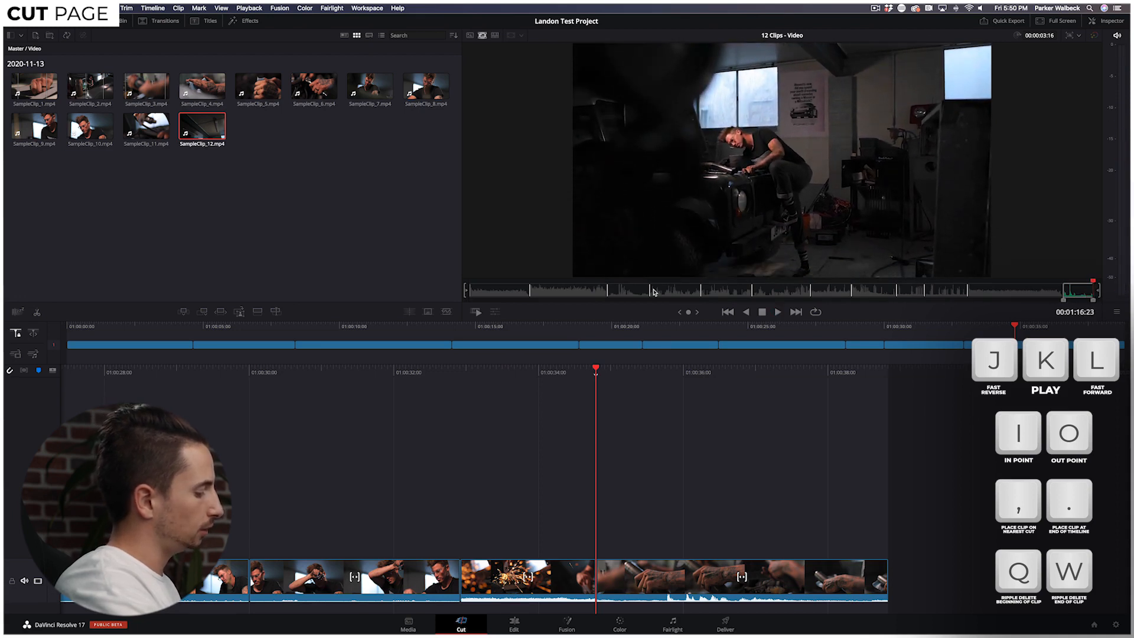
key(comma)
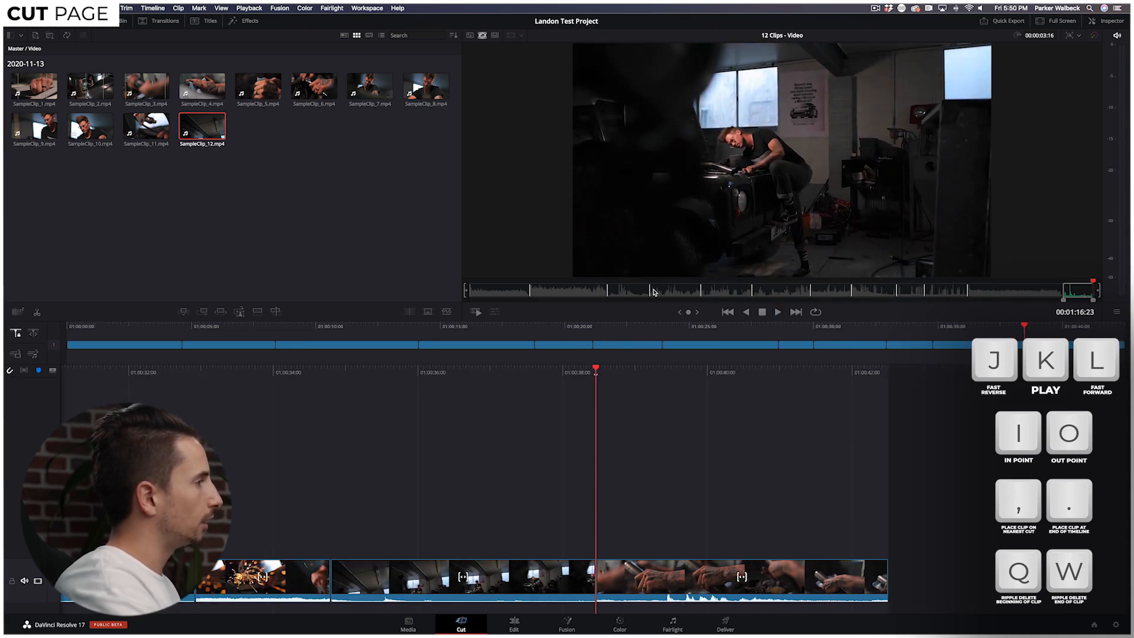
Go to the timeline cut at 01:00:08:09 and label the clip before it orange and the clip after it green.
click(591, 460)
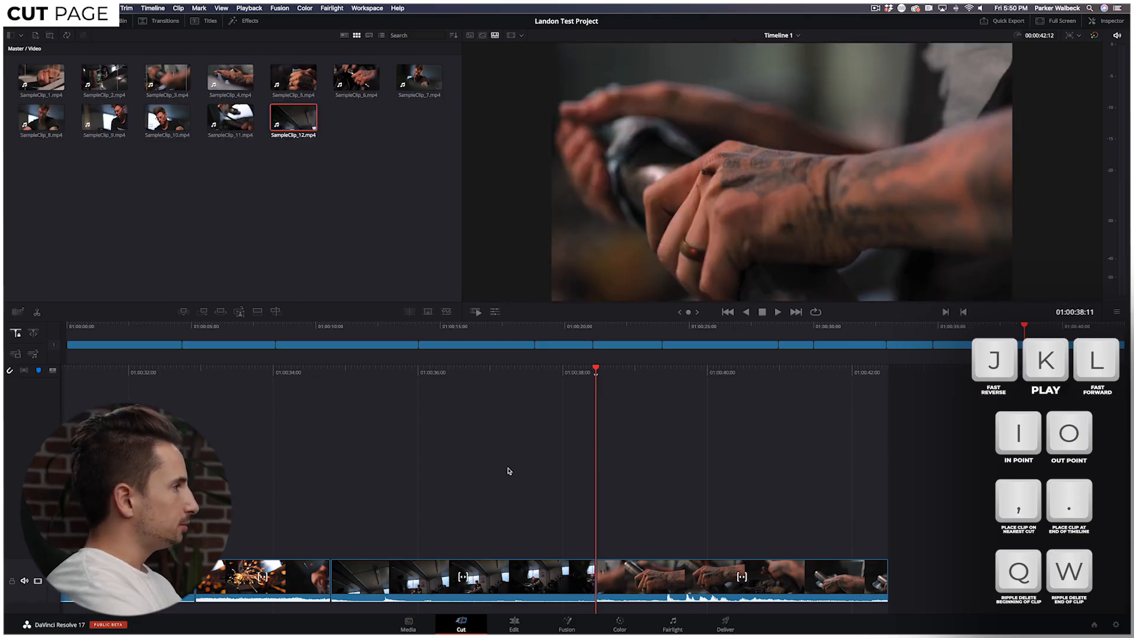
drag(200, 372, 520, 427)
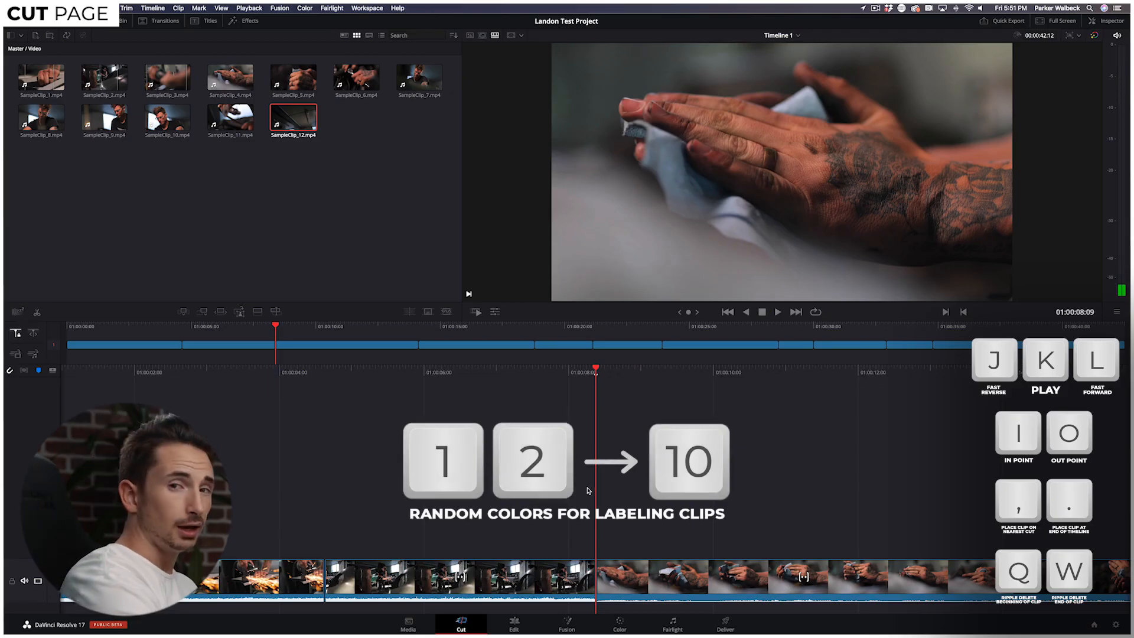
mouse_move(659, 633)
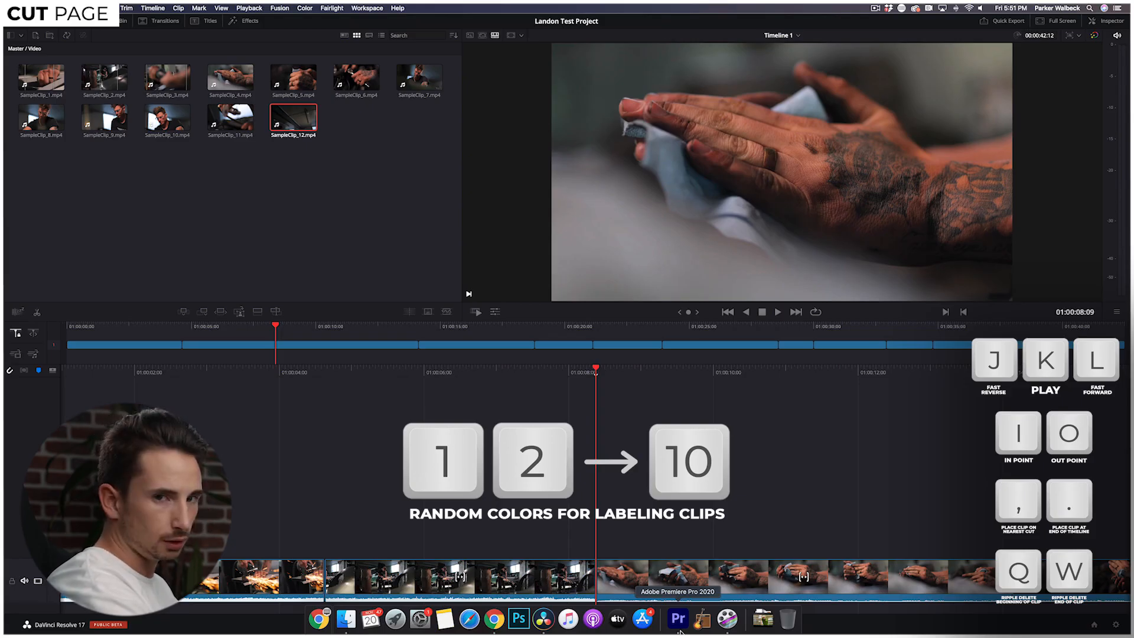
click(518, 580)
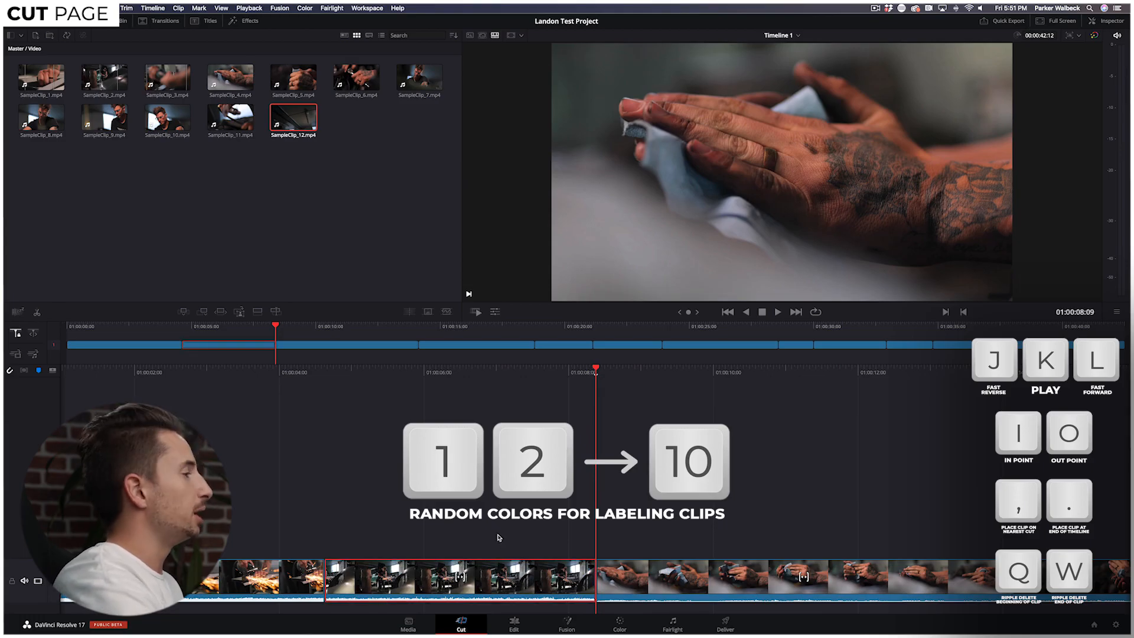
key(1)
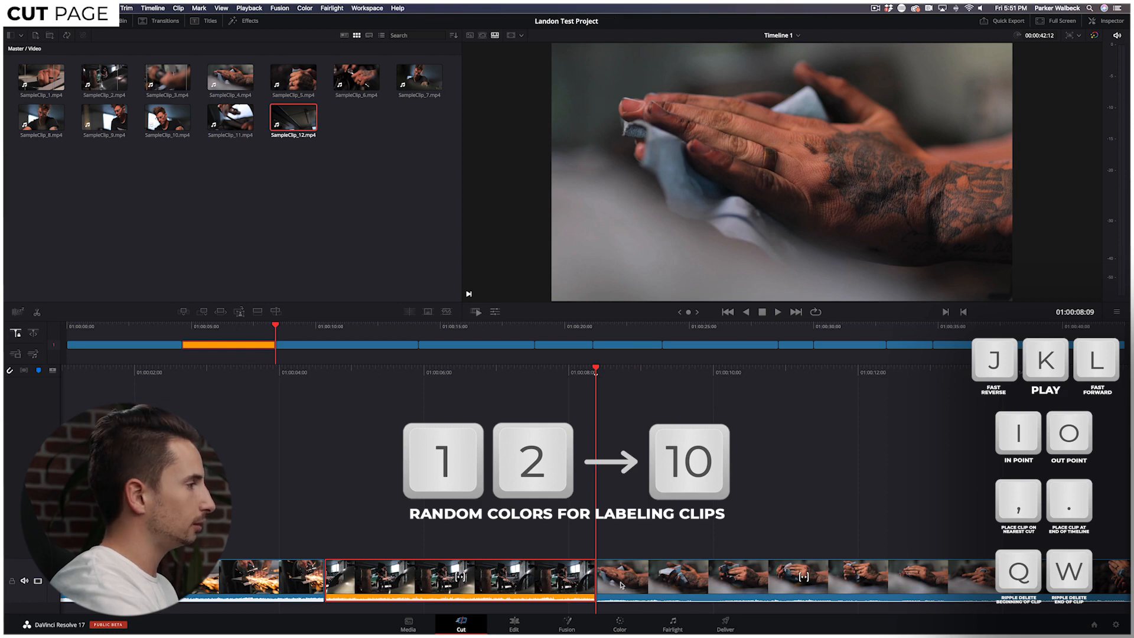
click(914, 581)
key(2)
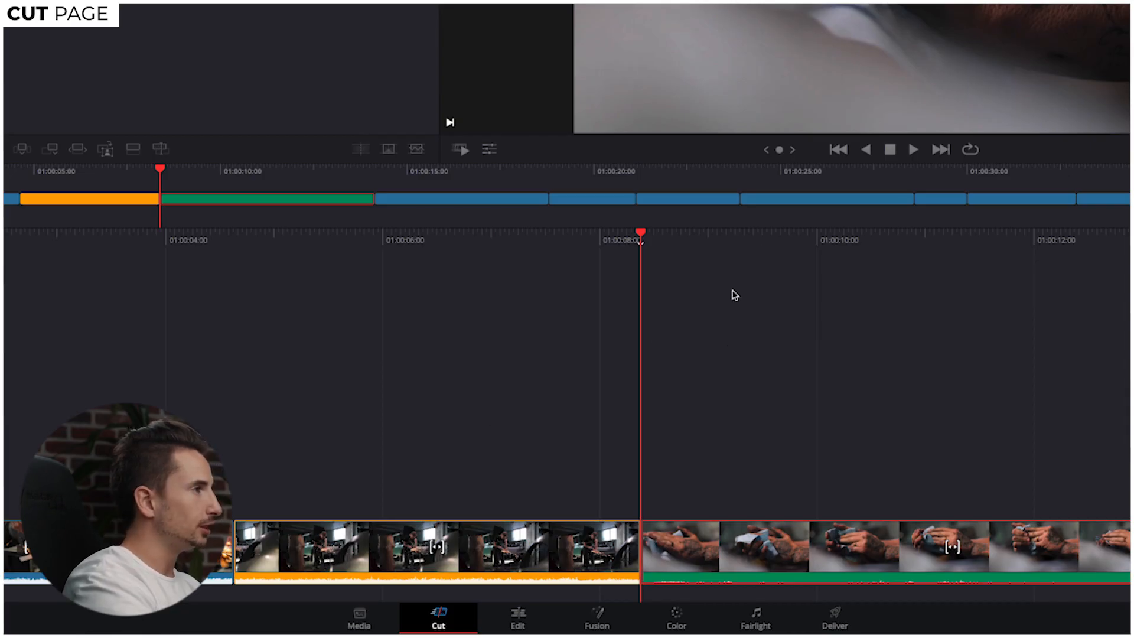
Move the timeline playhead to 01:00:15:08 and show the video properties of SampleClip_4.mp4 in the Inspector.
drag(848, 233, 87, 305)
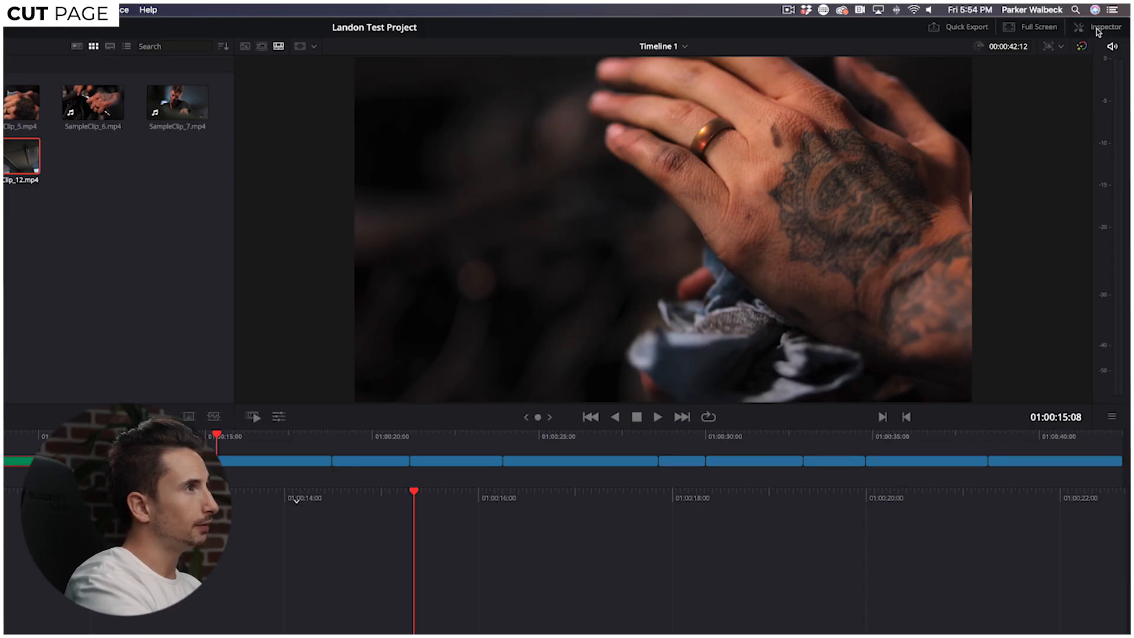
click(1096, 28)
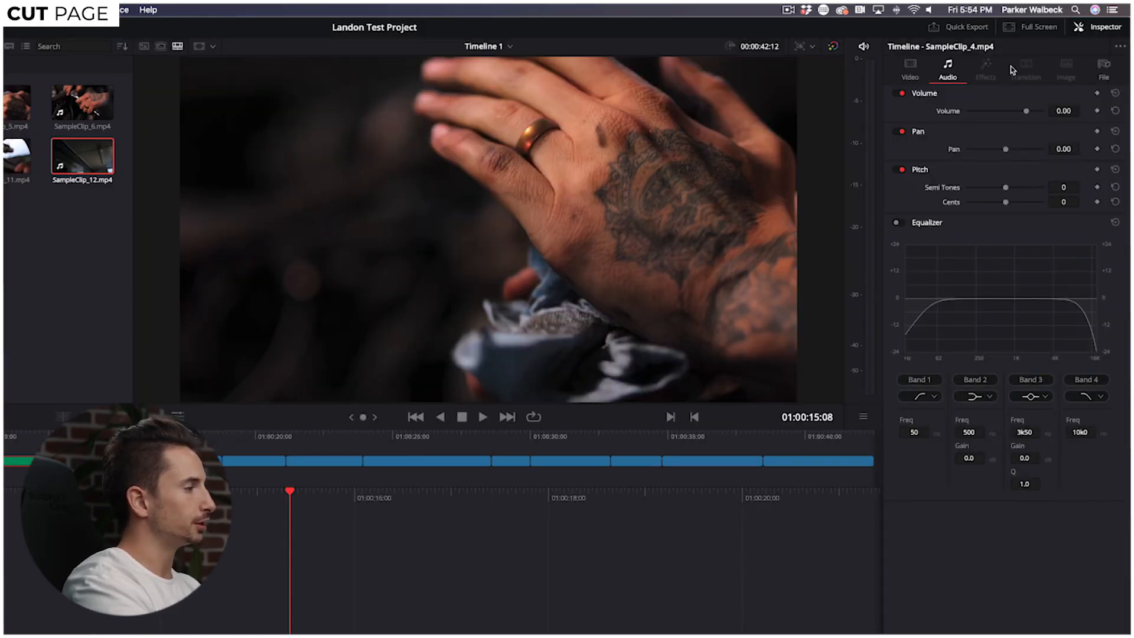
click(909, 68)
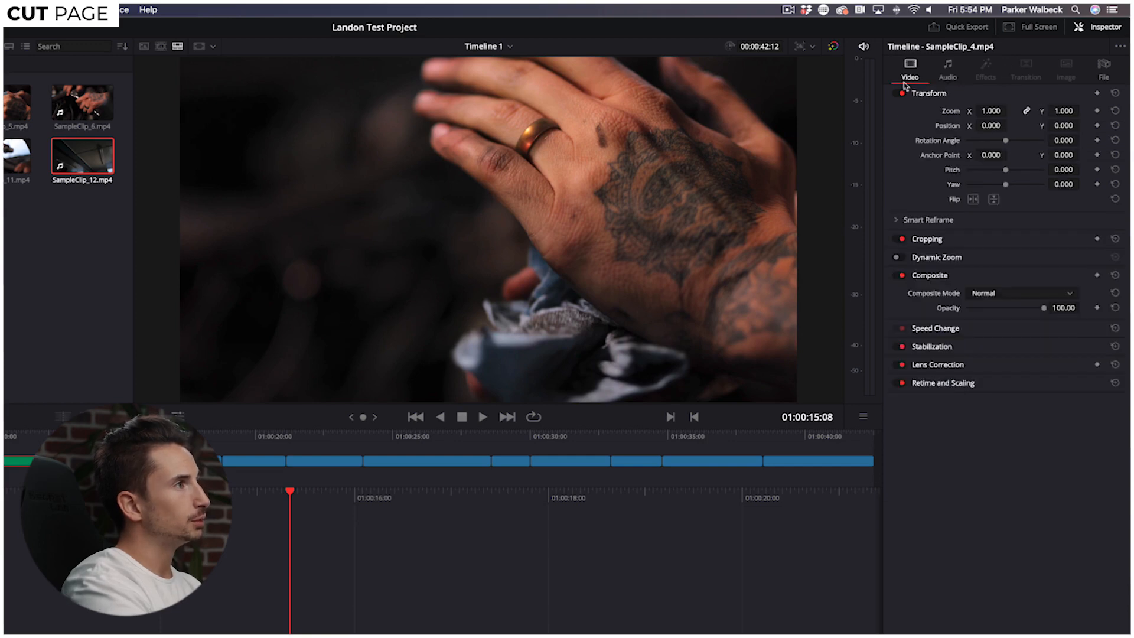
Try a different horizontal zoom on SampleClip_4.mp4, undo it, and check the clip's Stabilization settings.
drag(1002, 111, 1013, 111)
key(super+z)
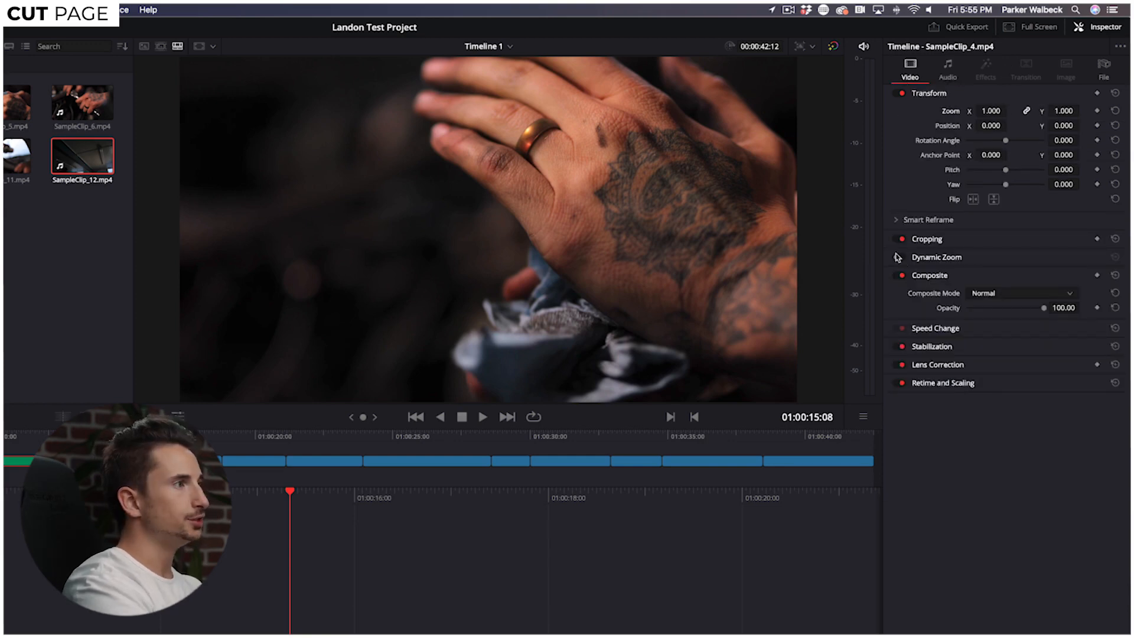
click(964, 347)
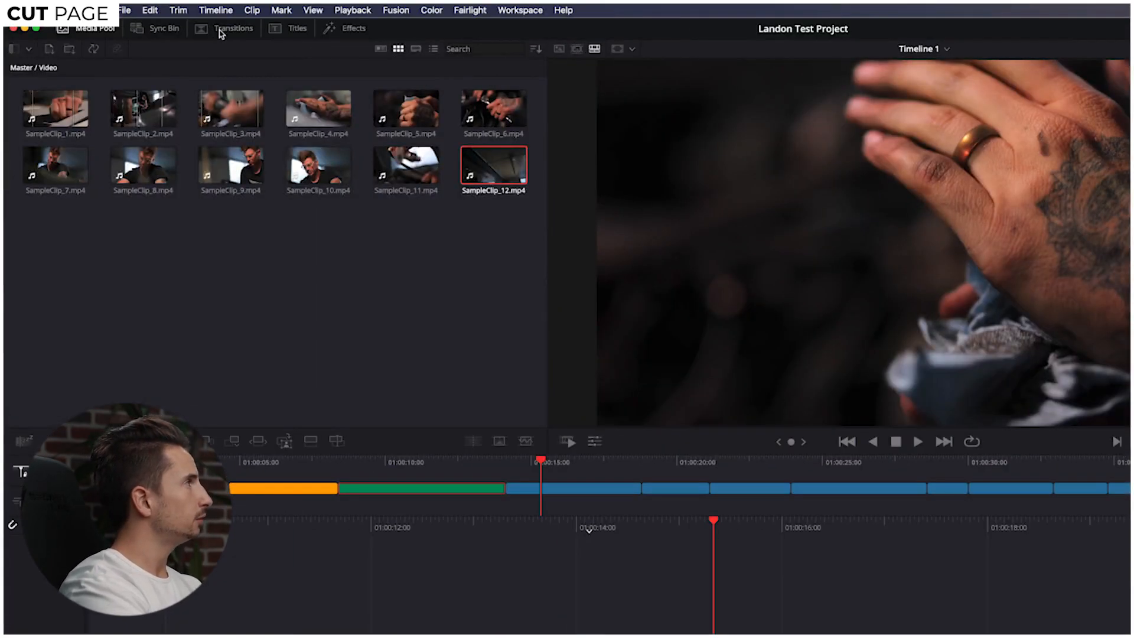
Look through the transitions, titles and effects libraries and the quick Dissolve transition.
click(226, 28)
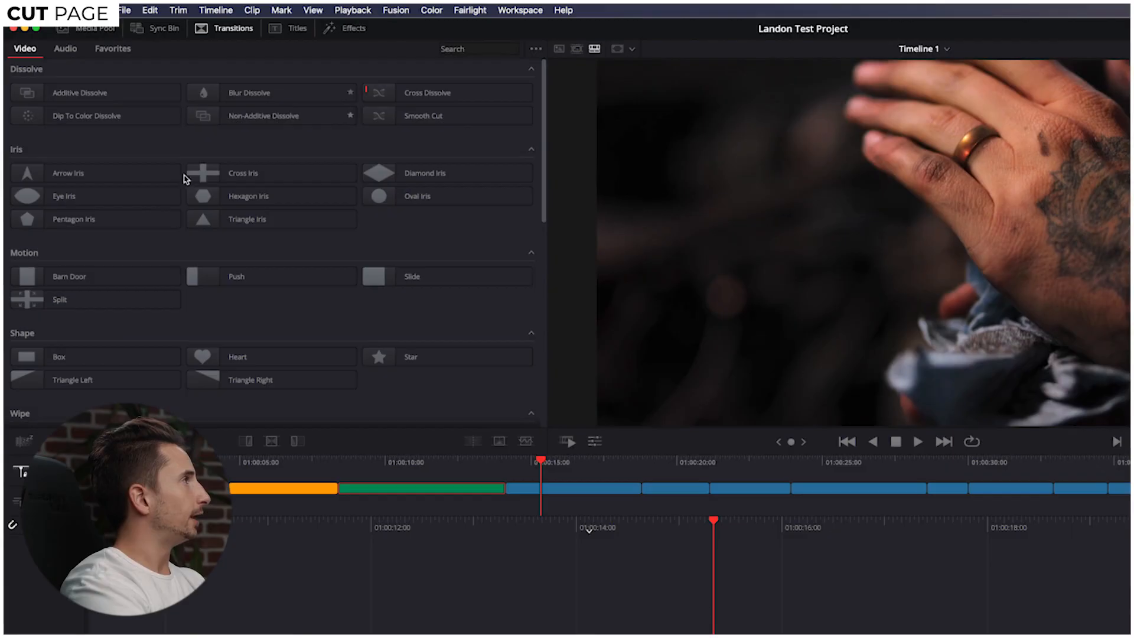
click(292, 30)
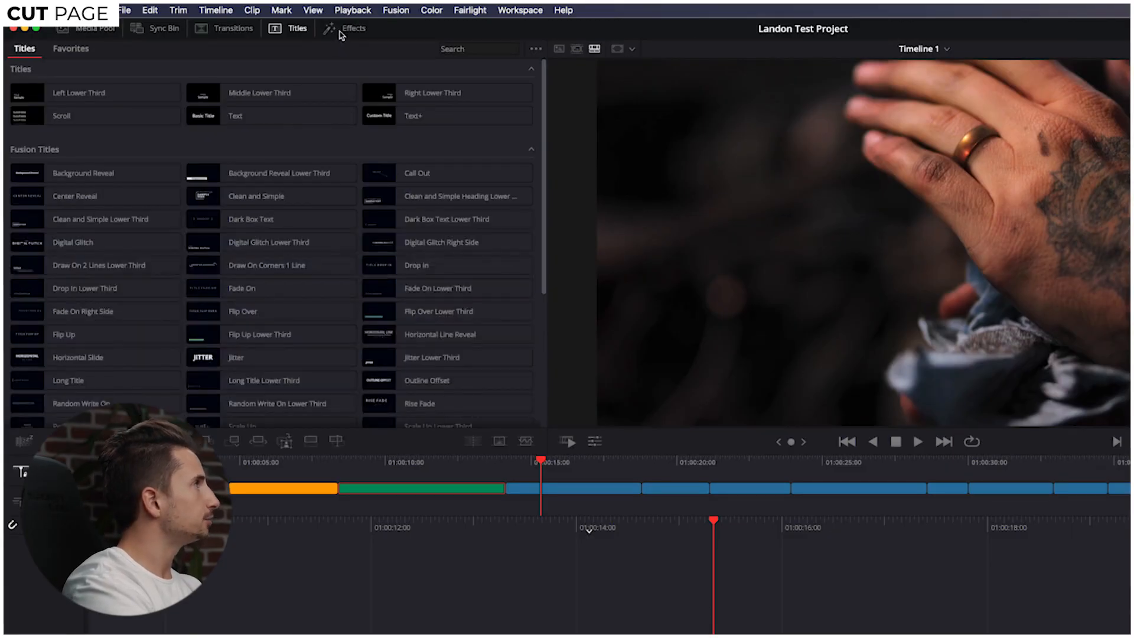
click(342, 31)
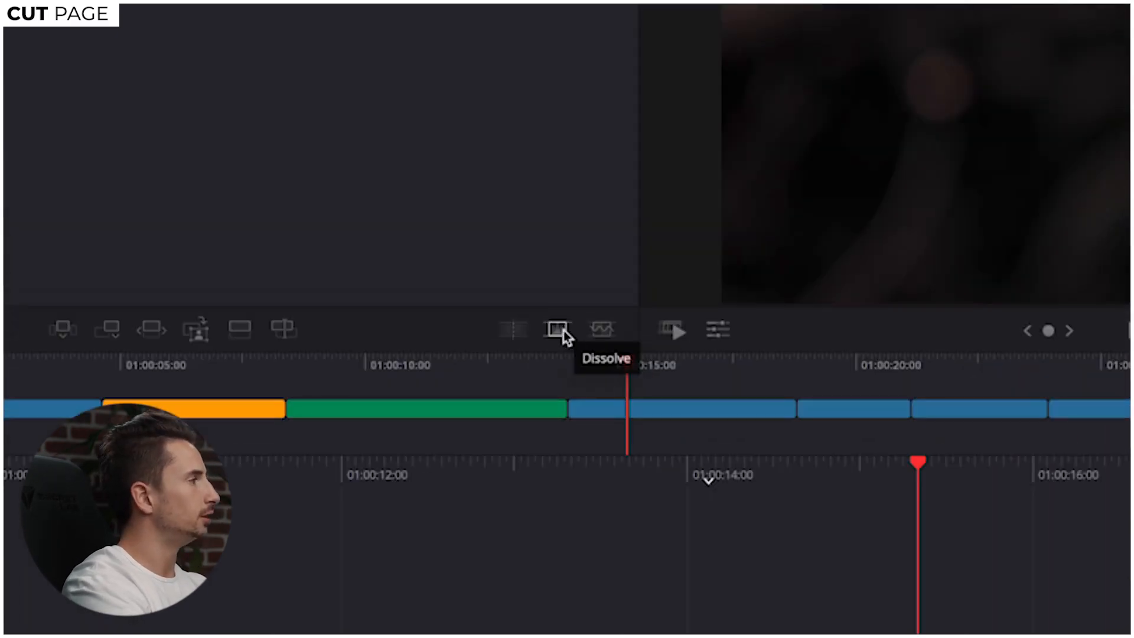
click(561, 334)
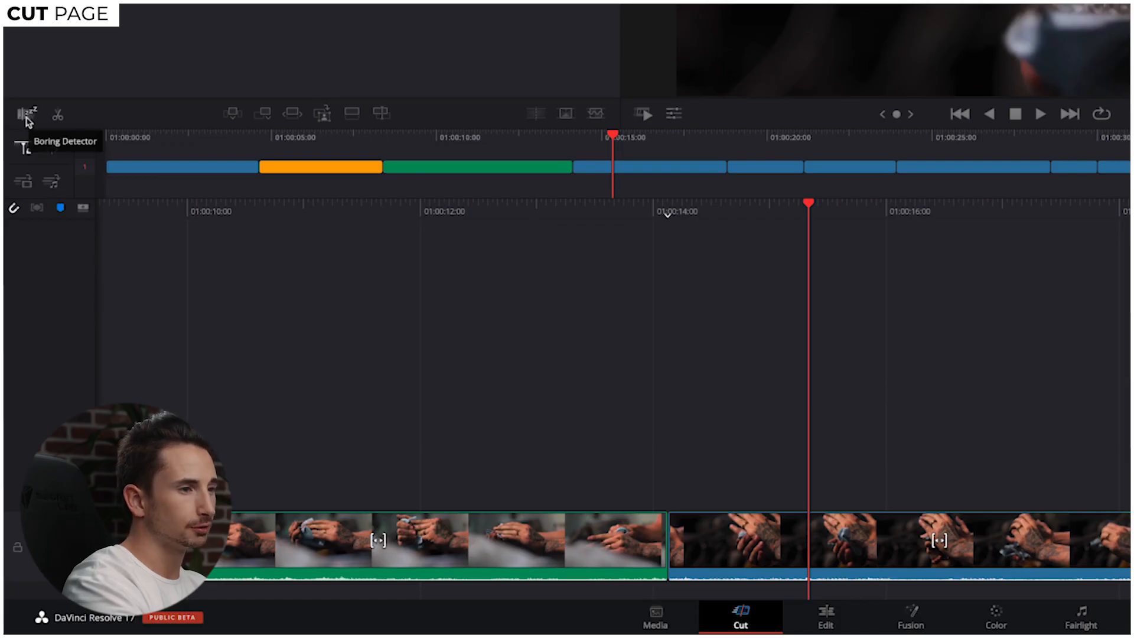
Review the Boring Detector's thresholds for boring clips and jump cuts, and close it without analyzing the timeline.
click(28, 121)
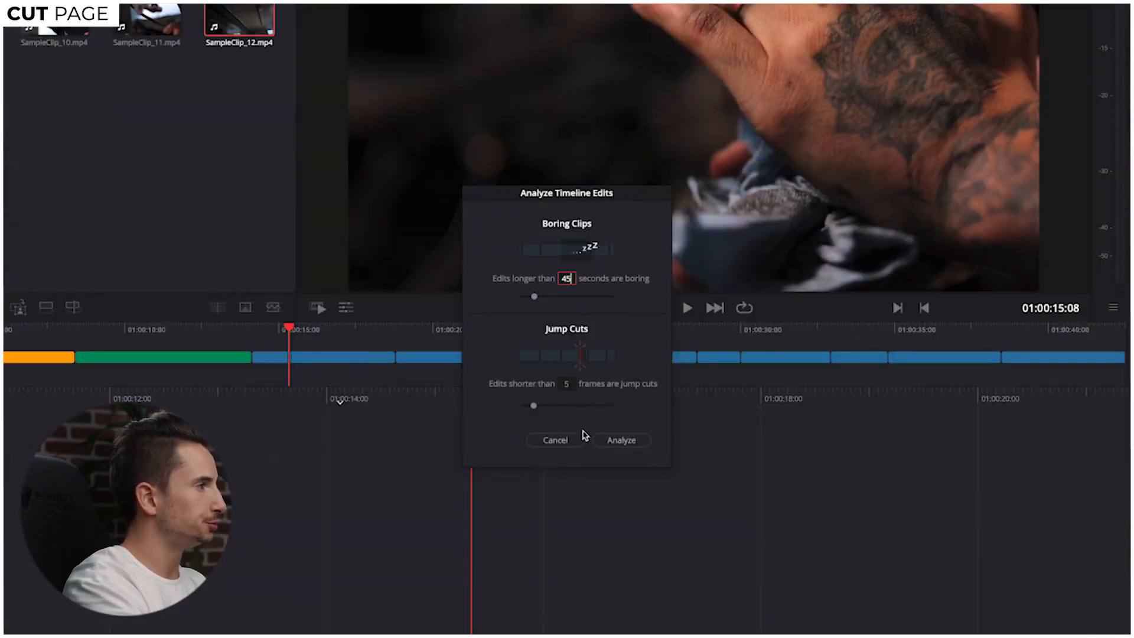
click(583, 440)
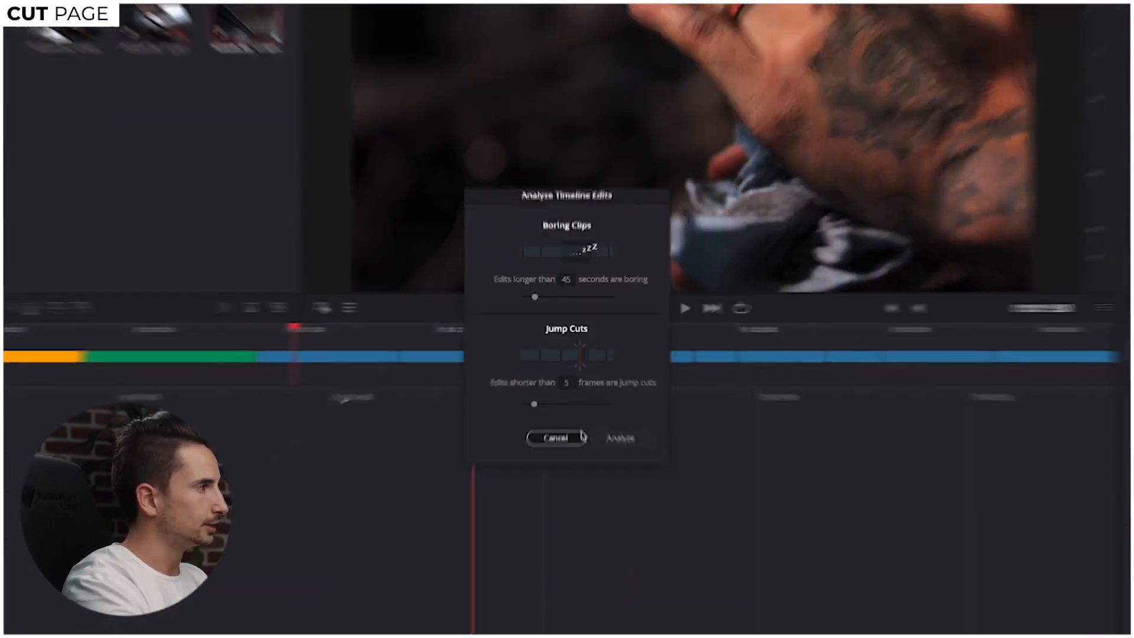